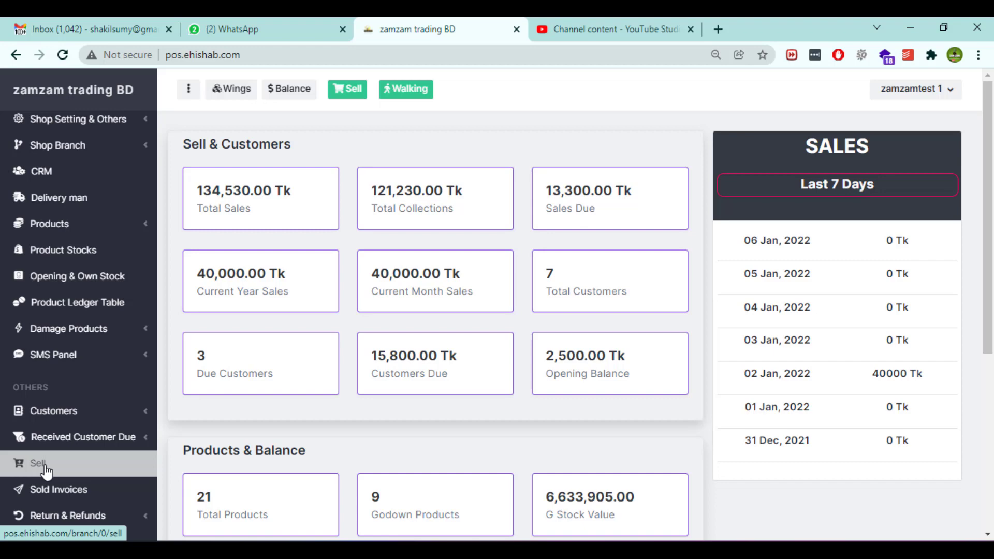
# Step: Open the Sell page to start a new sale
pyautogui.click(46, 468)
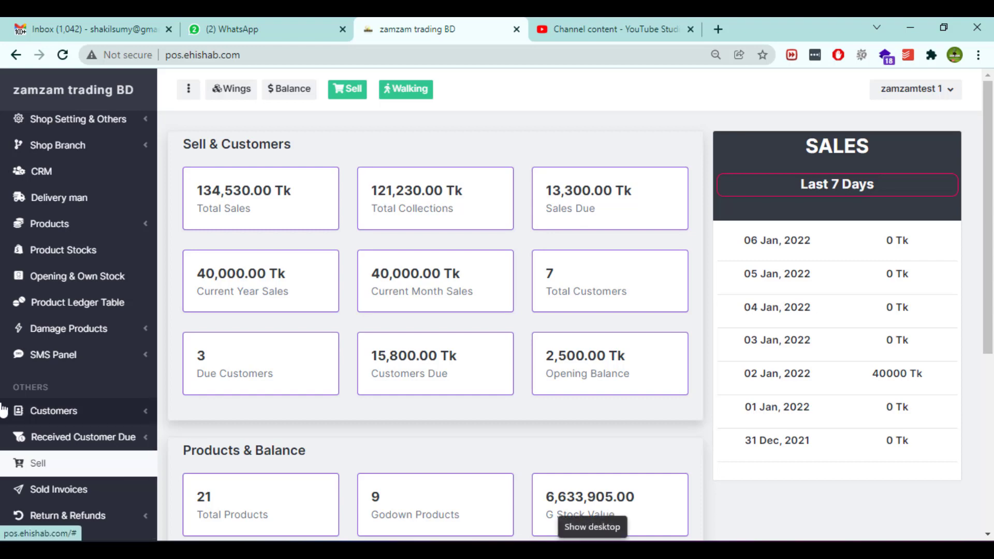
pyautogui.click(40, 466)
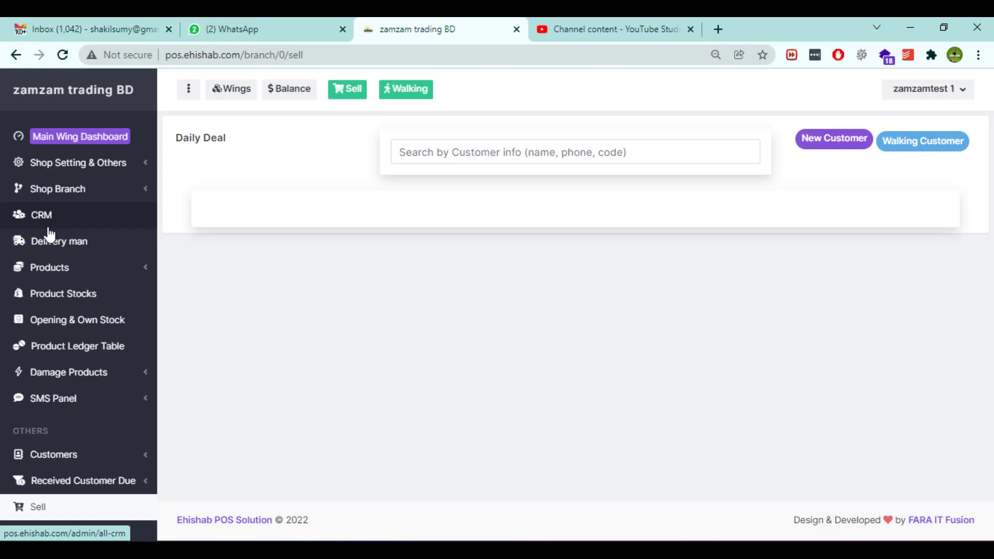
pyautogui.click(491, 151)
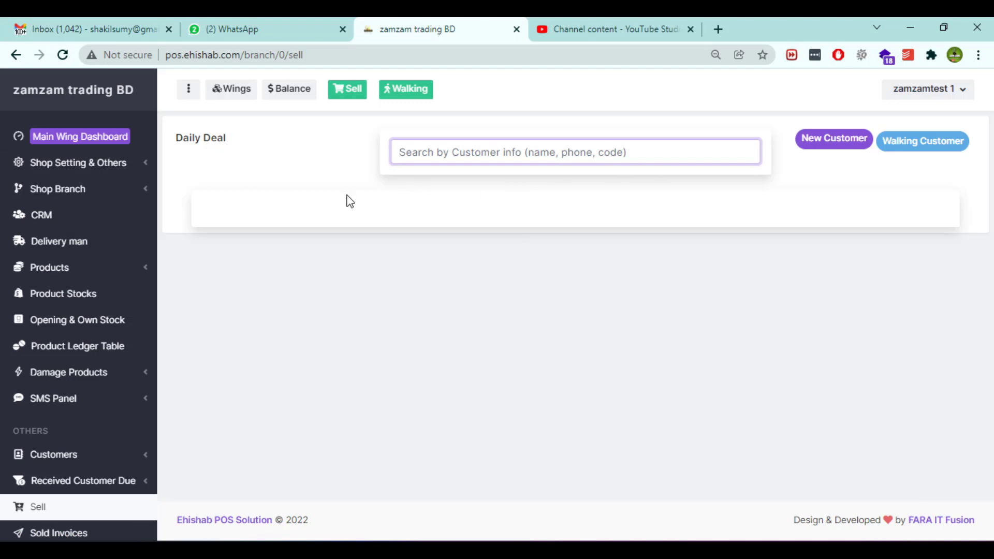
pyautogui.click(33, 515)
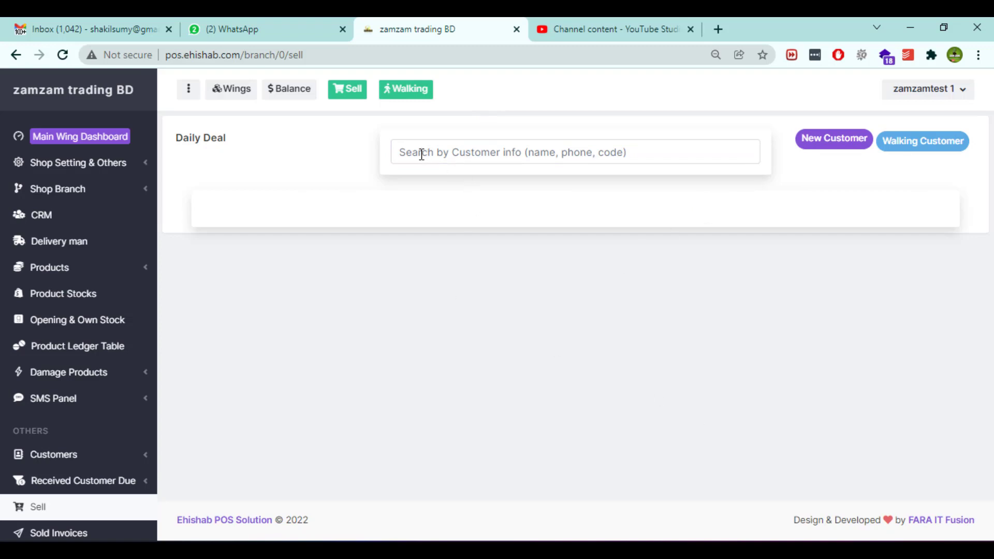
# Step: Search the customers by a partial phone number, shortening it to its first two digits
pyautogui.click(511, 153)
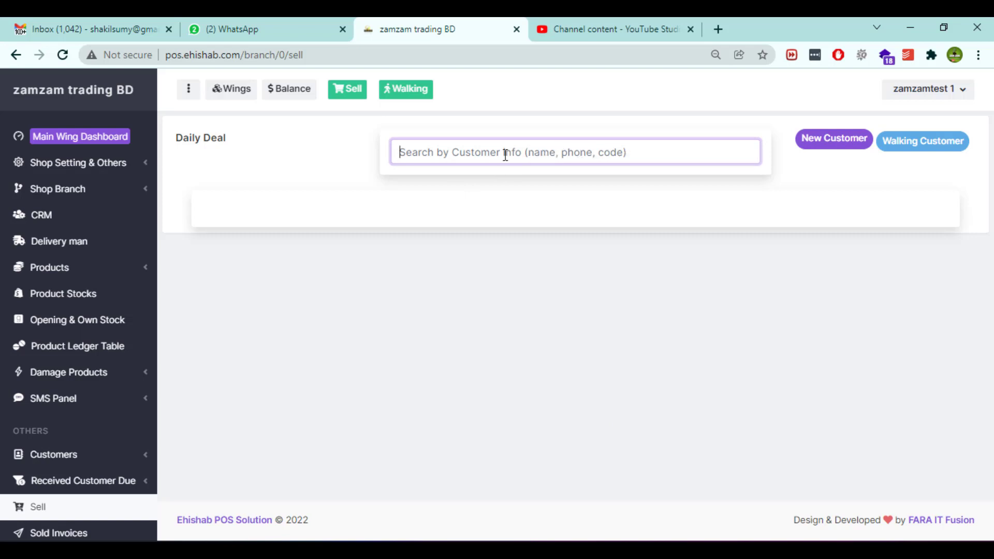
pyautogui.write('012244')
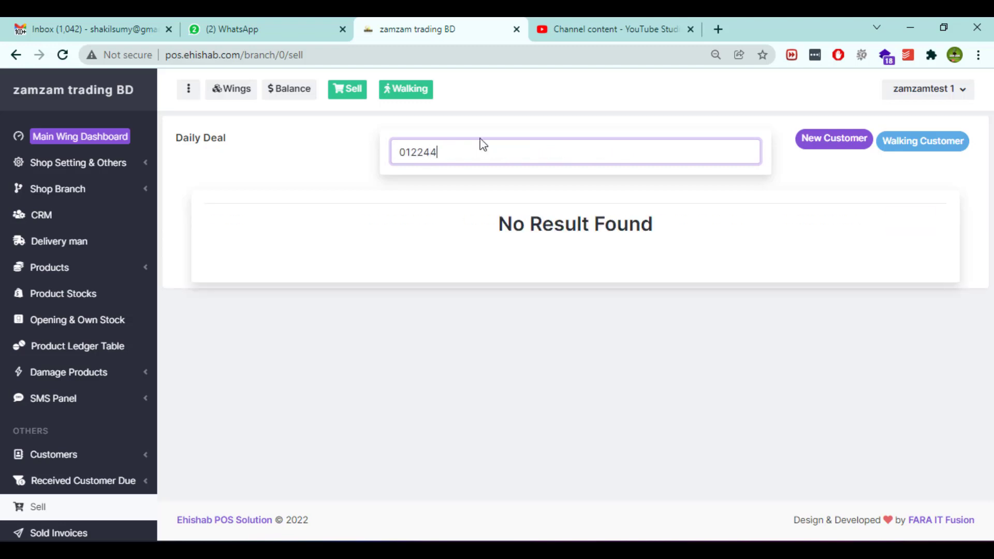
pyautogui.press('BackSpace')
pyautogui.press('BackSpace')
pyautogui.press('BackSpace')
pyautogui.press('BackSpace')
pyautogui.write('7')
pyautogui.press('BackSpace')
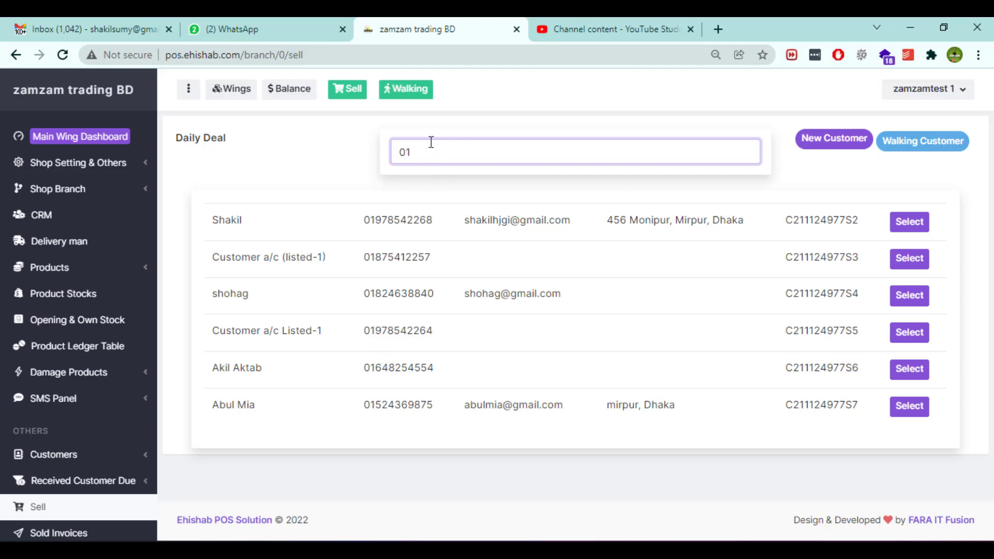
# Step: Search the customers by the first letters of a name and clear the search
pyautogui.moveTo(418, 153); pyautogui.dragTo(384, 165)
pyautogui.write('s')
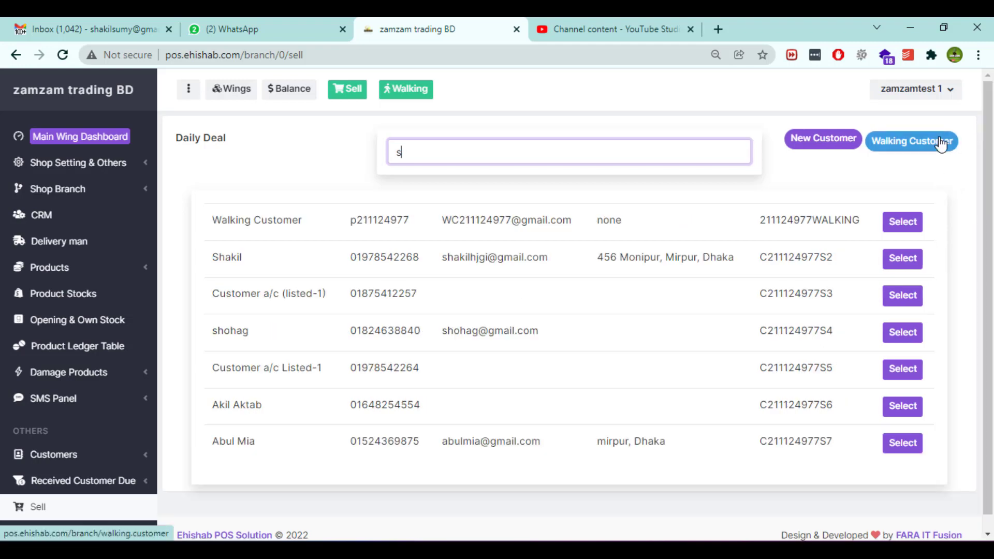
pyautogui.write('ha')
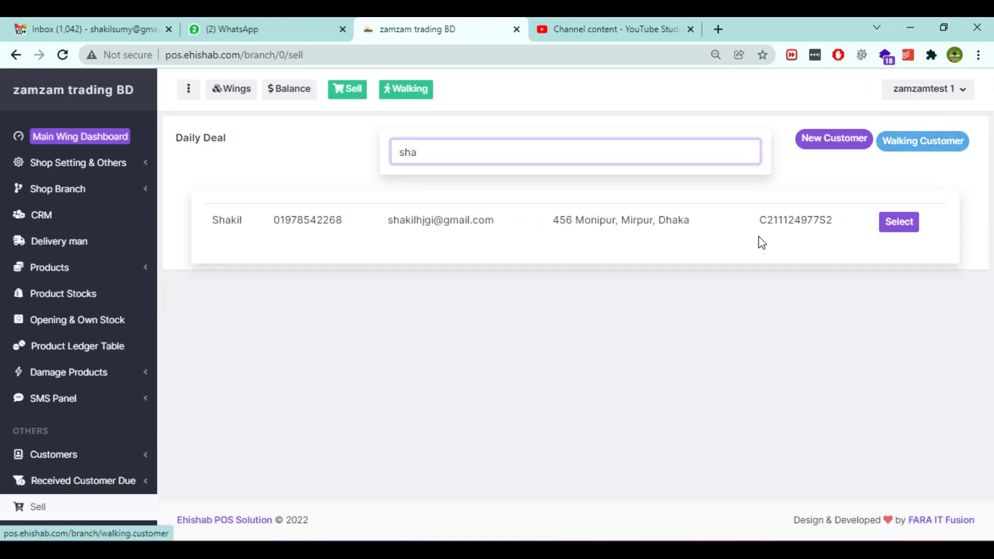
pyautogui.doubleClick(399, 152)
pyautogui.press('BackSpace')
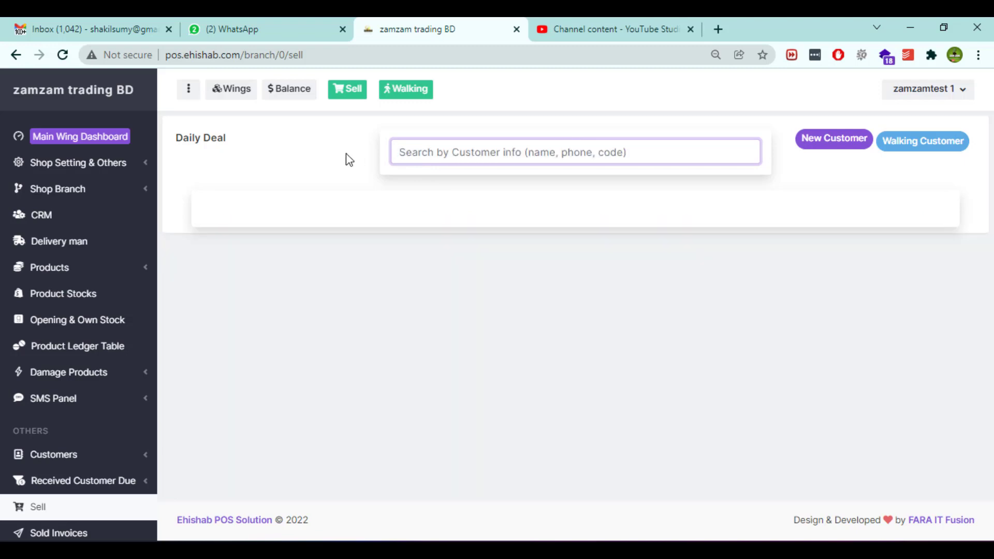
# Step: Search the customers by first name and select the second matching customer for the sale
pyautogui.write('abul')
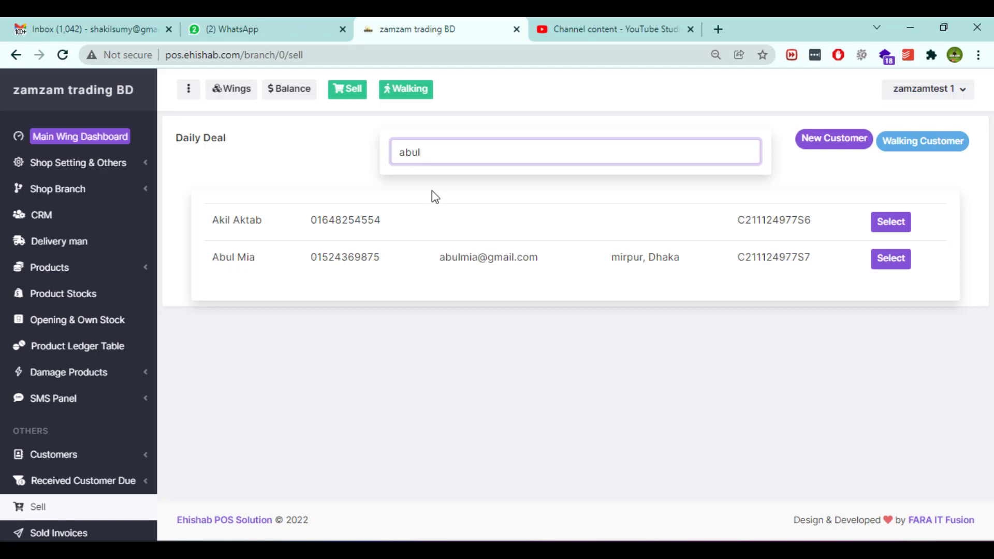
pyautogui.moveTo(210, 264); pyautogui.dragTo(933, 267)
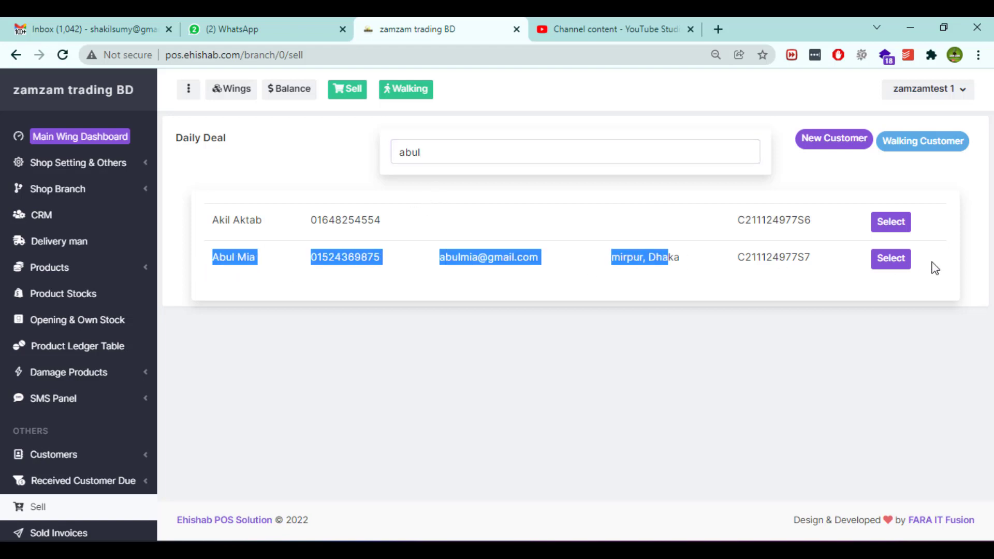
pyautogui.click(890, 258)
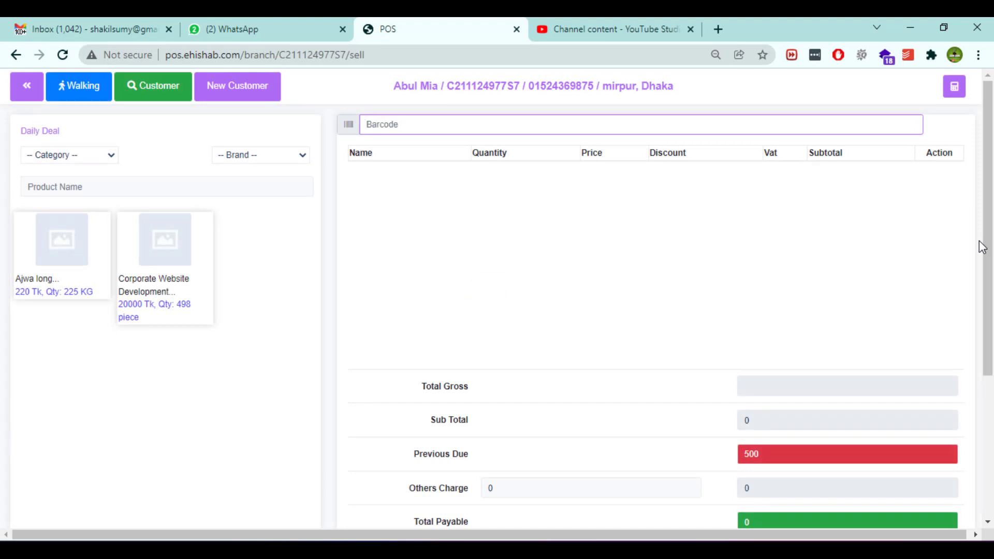
# Step: Add the product Ajwa long to the sale and check the selected customer's details
pyautogui.click(51, 242)
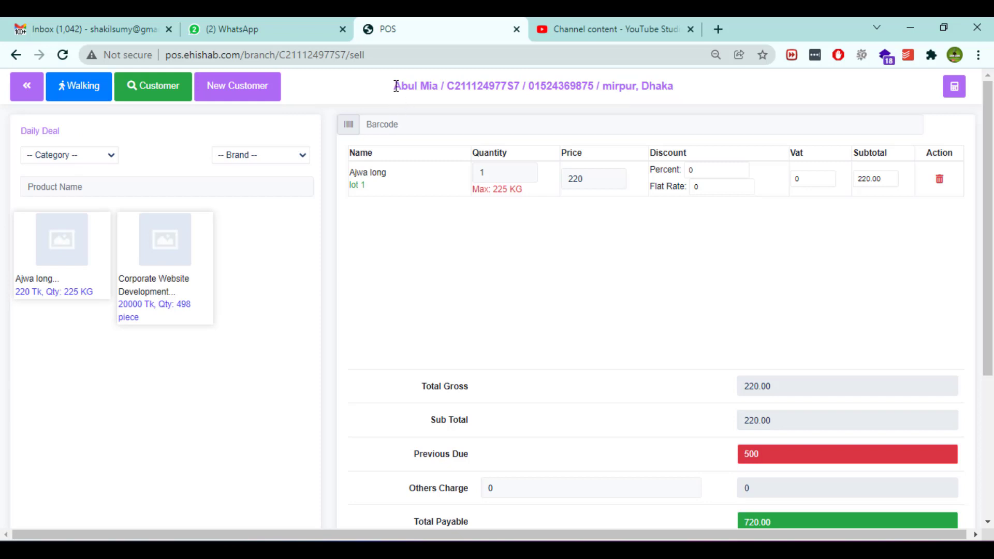
pyautogui.moveTo(392, 86); pyautogui.dragTo(694, 95)
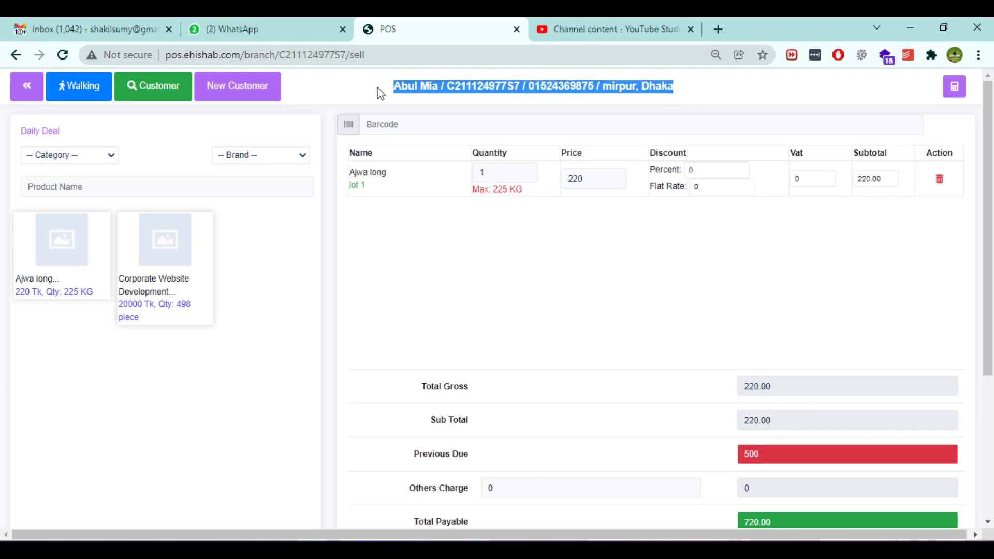
pyautogui.click(713, 95)
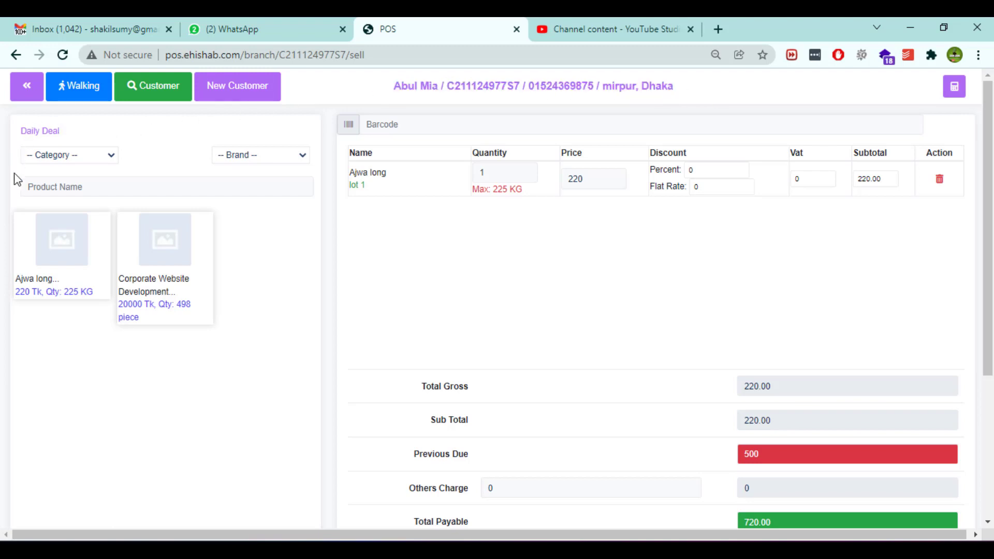
# Step: Examine the category and brand filter options of the Daily Deal product list
pyautogui.moveTo(60, 133); pyautogui.dragTo(22, 132)
pyautogui.click(77, 157)
pyautogui.click(76, 157)
pyautogui.click(93, 154)
pyautogui.click(92, 154)
pyautogui.click(248, 155)
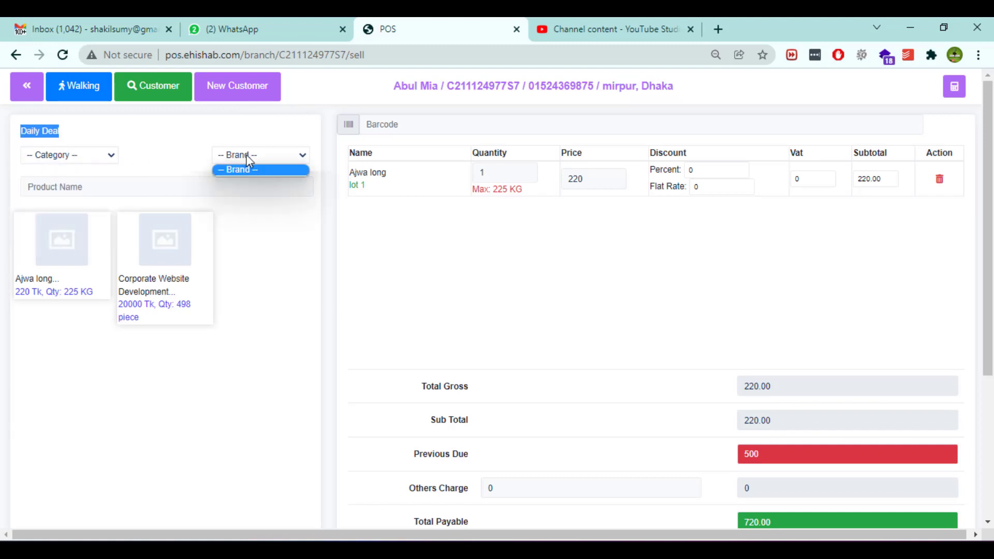
pyautogui.click(246, 154)
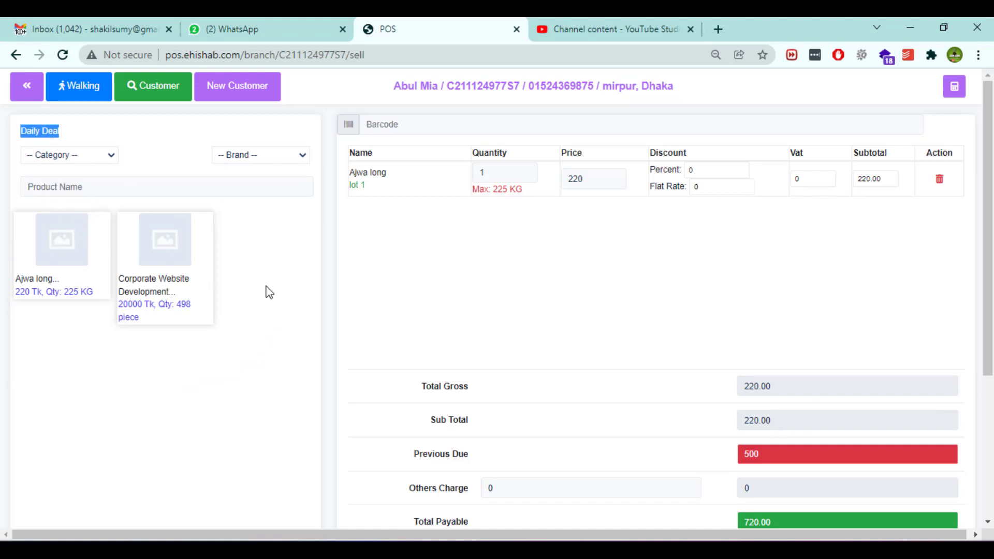
# Step: Search the product list for "ajw", clear the search and try the barcode field
pyautogui.click(117, 188)
pyautogui.write('ajw')
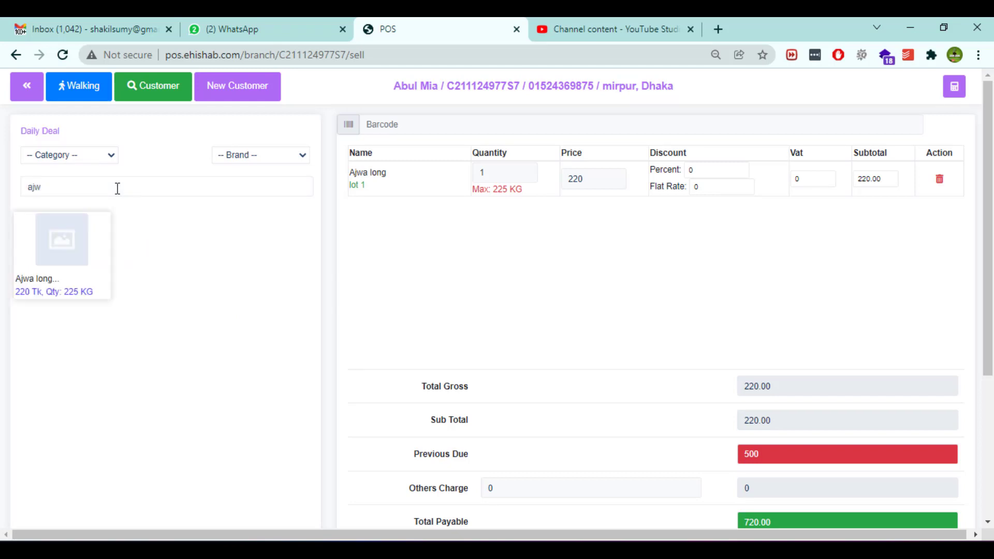
pyautogui.moveTo(50, 188); pyautogui.dragTo(2, 189)
pyautogui.press('BackSpace')
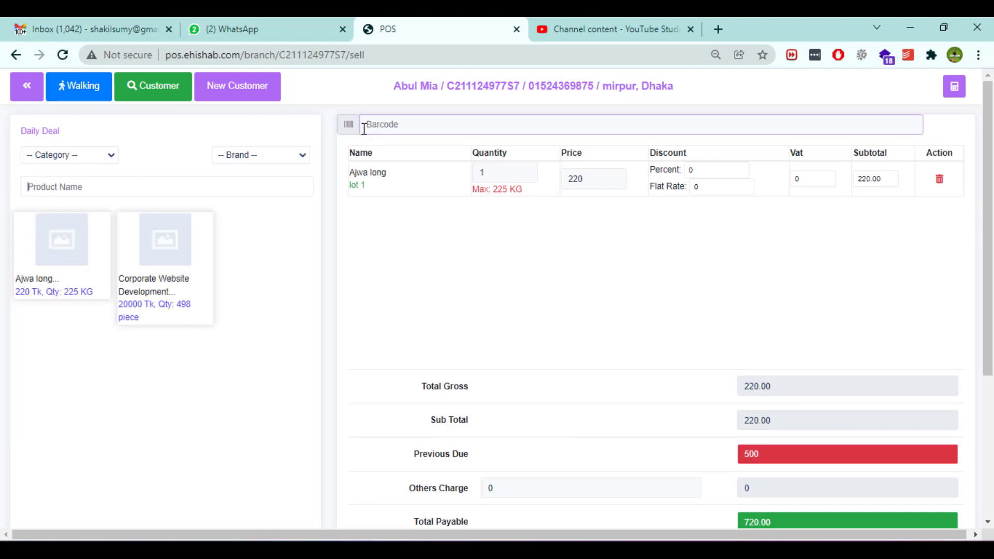
pyautogui.click(381, 124)
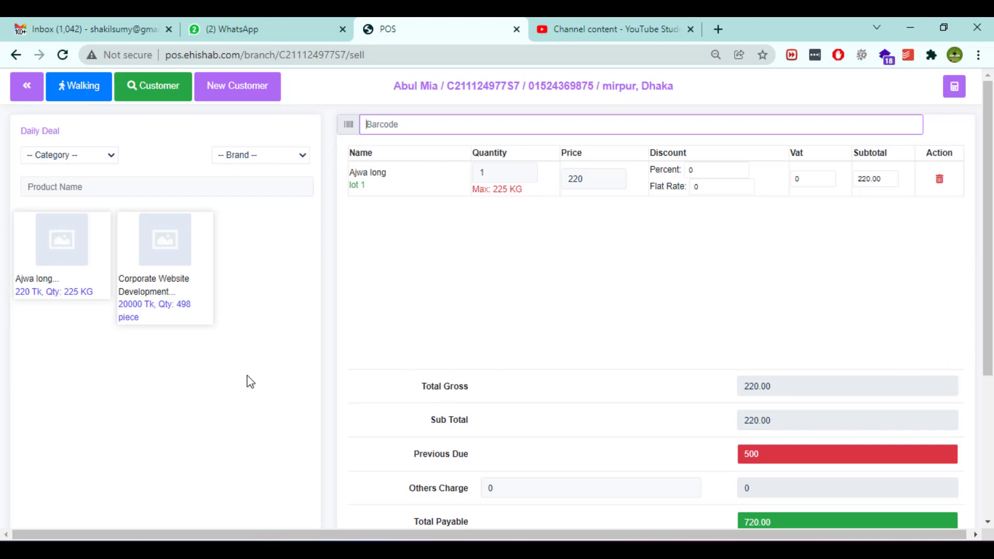
pyautogui.click(149, 417)
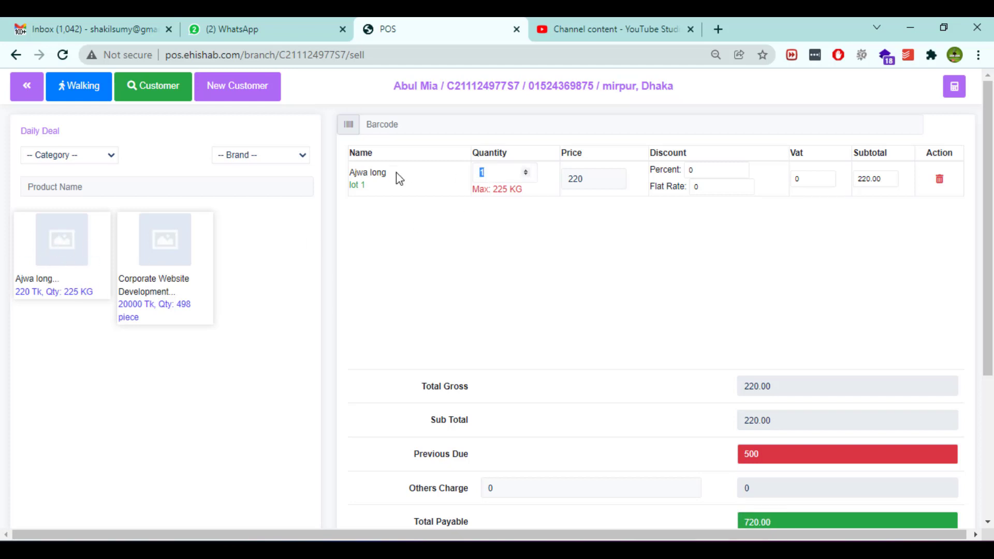
# Step: Check the maximum quantity of Ajwa long and set its sale quantity to 5
pyautogui.moveTo(495, 192)
pyautogui.mouseDown()
pyautogui.moveTo(523, 192)
pyautogui.moveTo(475, 190)
pyautogui.moveTo(503, 194)
pyautogui.mouseUp()
pyautogui.click(516, 246)
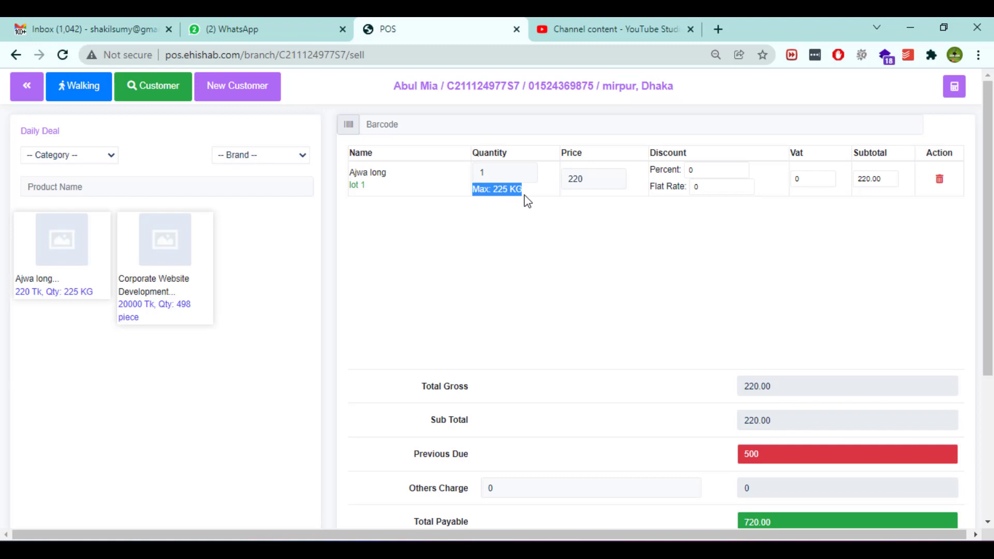
pyautogui.click(514, 222)
pyautogui.moveTo(497, 173); pyautogui.dragTo(451, 179)
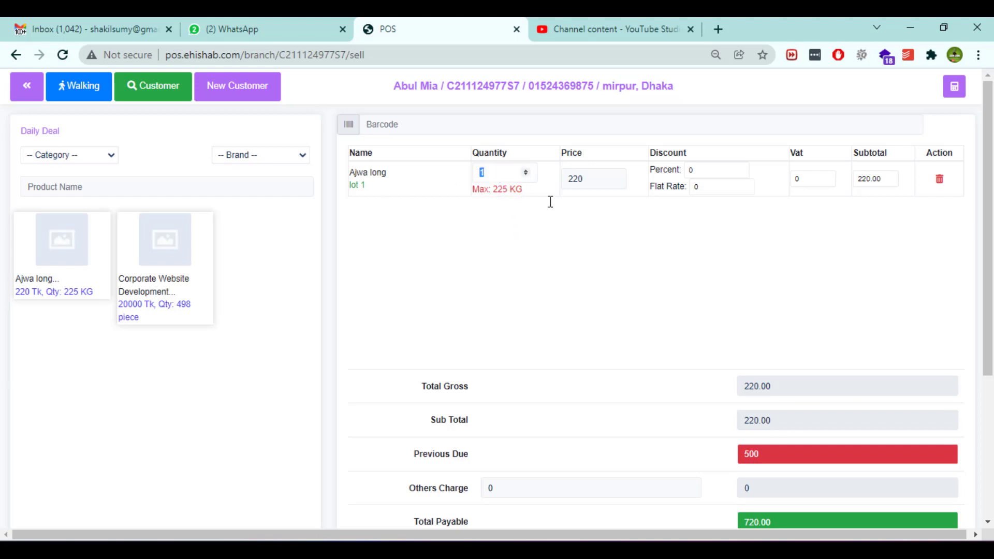
pyautogui.write('5')
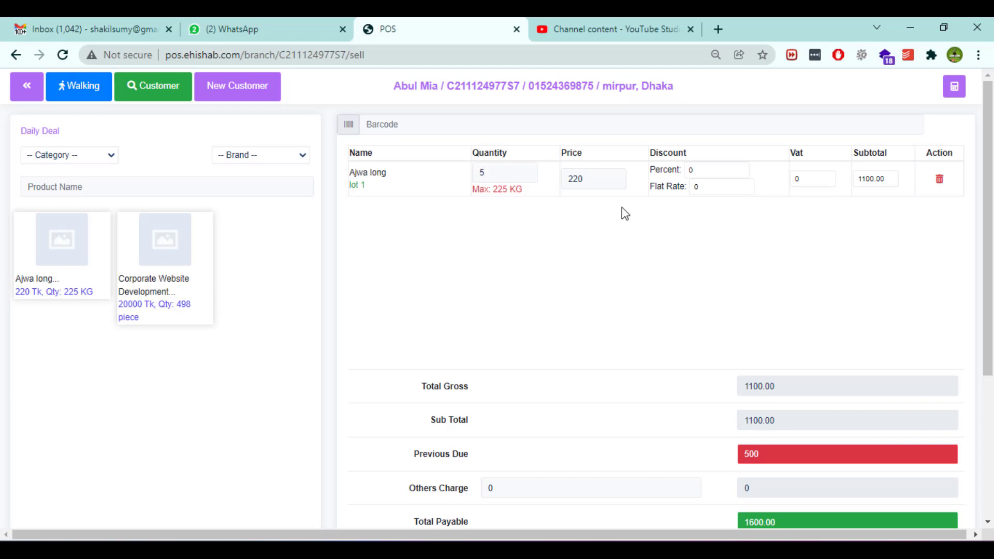
# Step: Try unit prices of 250 and 200 for Ajwa long and settle on 250
pyautogui.moveTo(587, 178); pyautogui.dragTo(561, 179)
pyautogui.write('250')
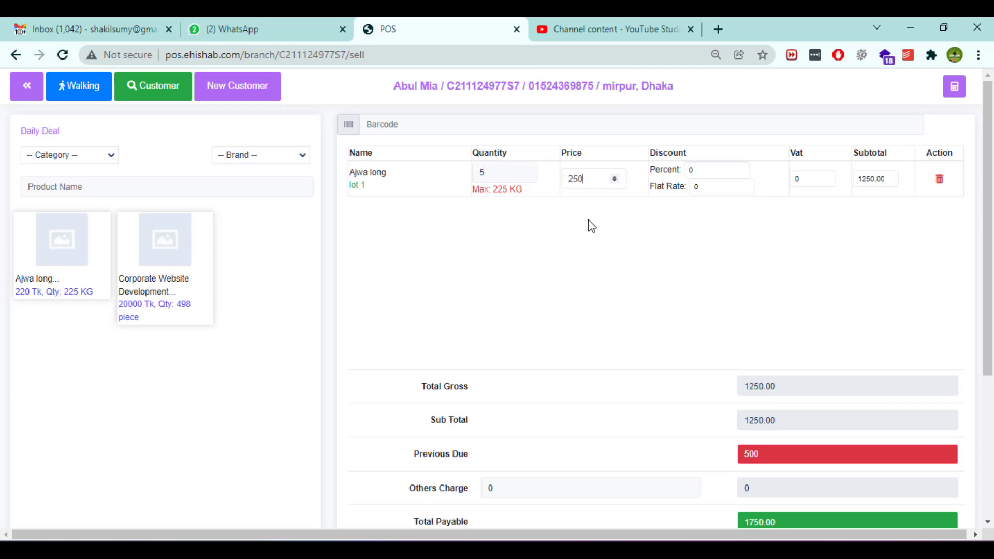
pyautogui.doubleClick(592, 179)
pyautogui.write('200')
pyautogui.doubleClick(584, 179)
pyautogui.write('250')
pyautogui.click(629, 253)
# Step: Enter a flat-rate discount of 50 for Ajwa long, reset it to 0 and check the line subtotal
pyautogui.doubleClick(693, 187)
pyautogui.write('50')
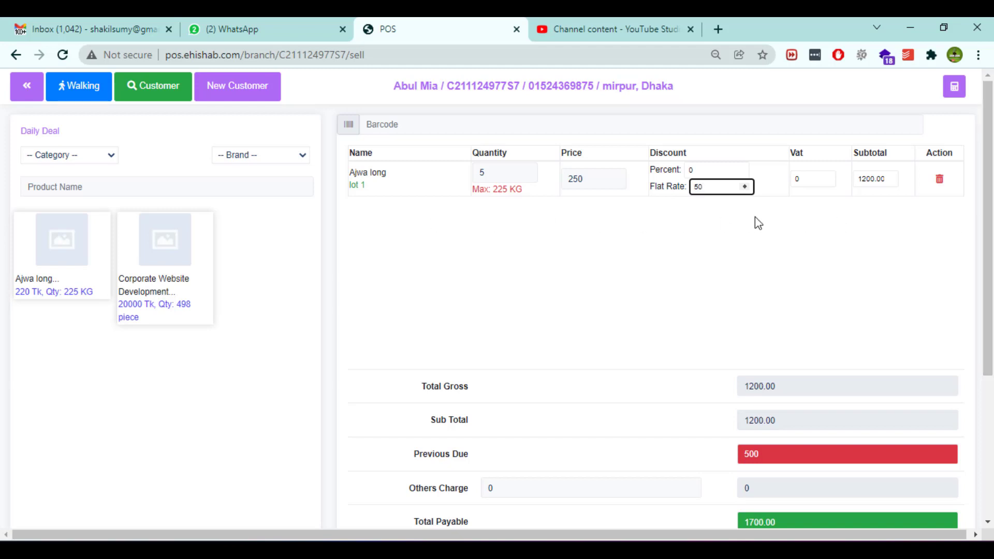
pyautogui.doubleClick(715, 188)
pyautogui.write('0')
pyautogui.click(830, 206)
pyautogui.moveTo(856, 179); pyautogui.dragTo(890, 180)
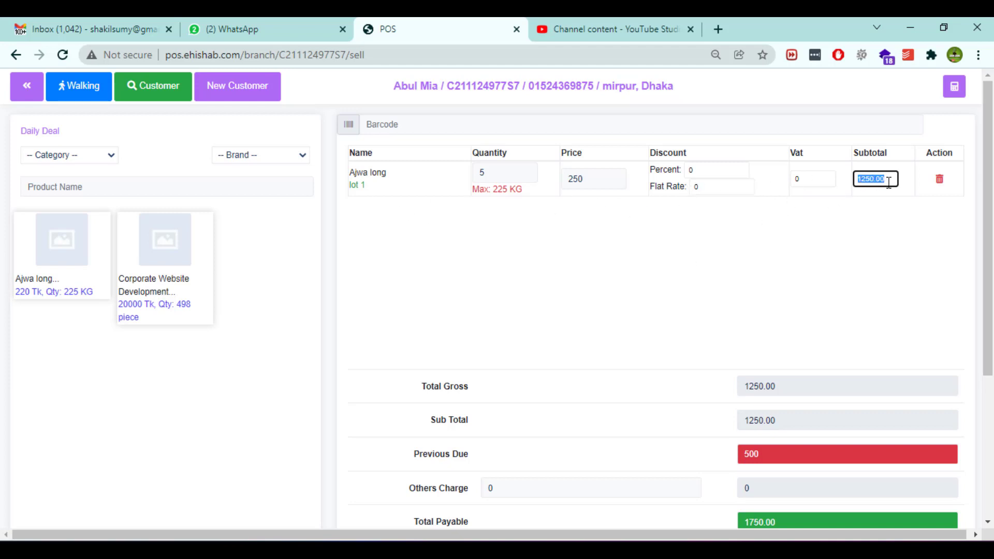
pyautogui.click(863, 207)
# Step: Apply the flat-rate discount of 50 to Ajwa long once more and clear it
pyautogui.doubleClick(696, 187)
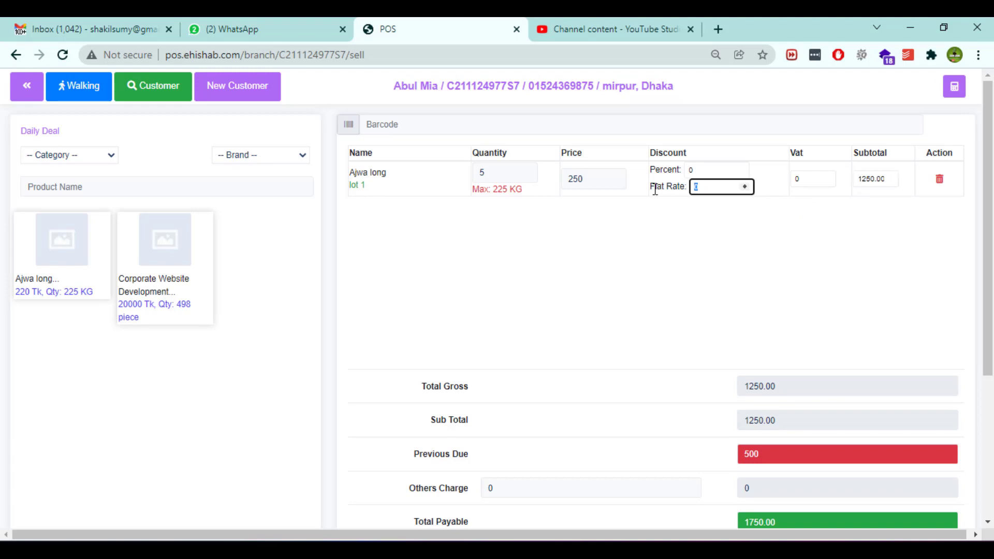
pyautogui.write('50')
pyautogui.click(866, 207)
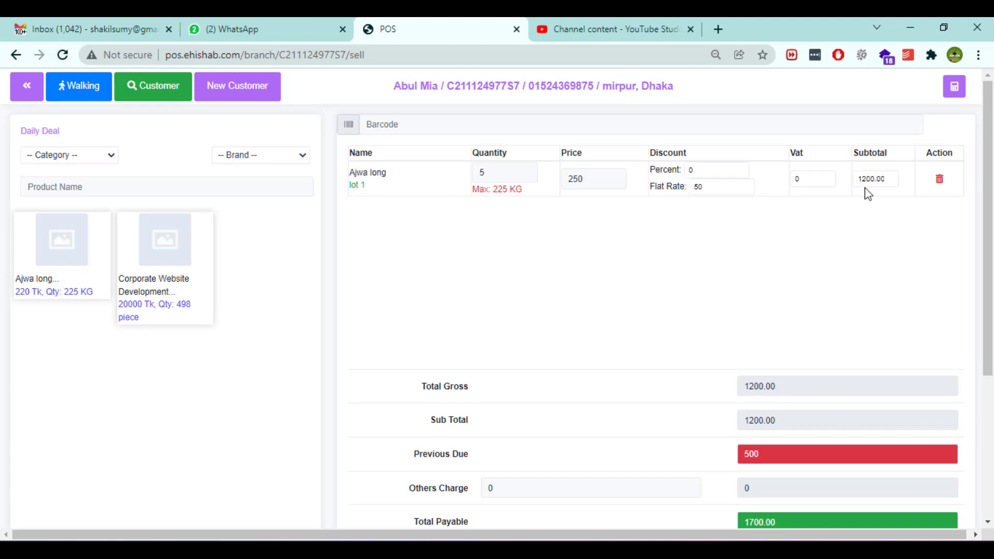
pyautogui.moveTo(714, 191); pyautogui.dragTo(662, 190)
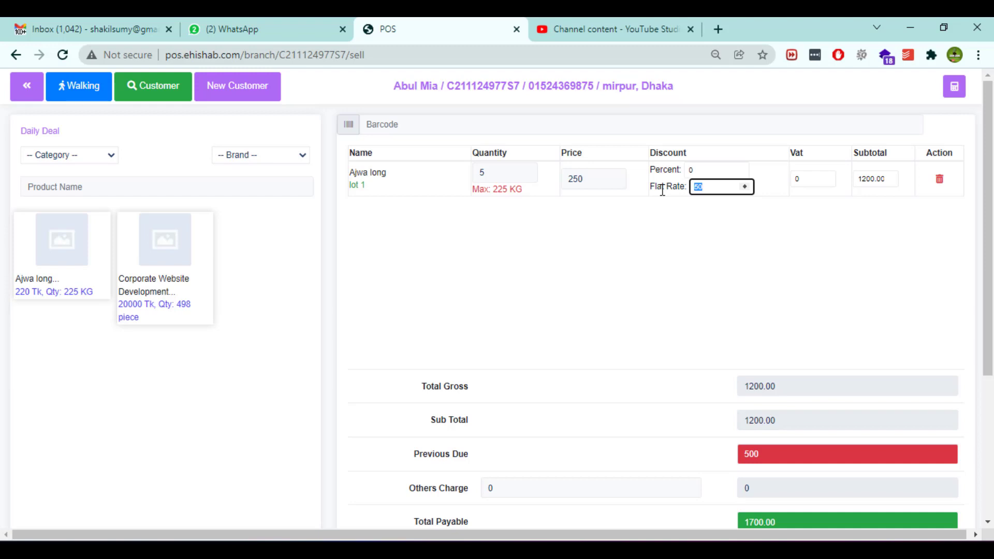
pyautogui.press('BackSpace')
# Step: Try a 10 percent discount on Ajwa long, check the line subtotal and reset the percentage to 0
pyautogui.hotkey('shift', 'Tab')
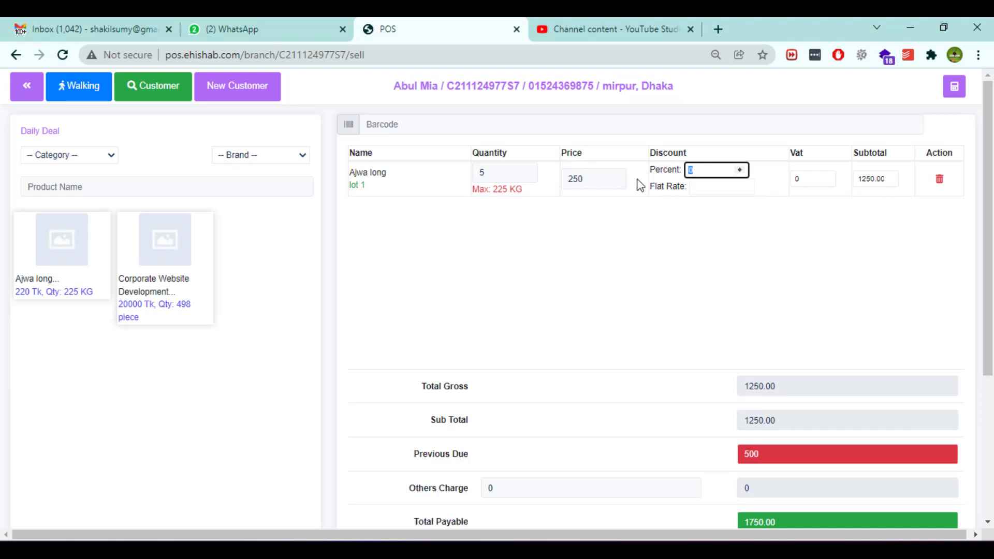
pyautogui.write('10')
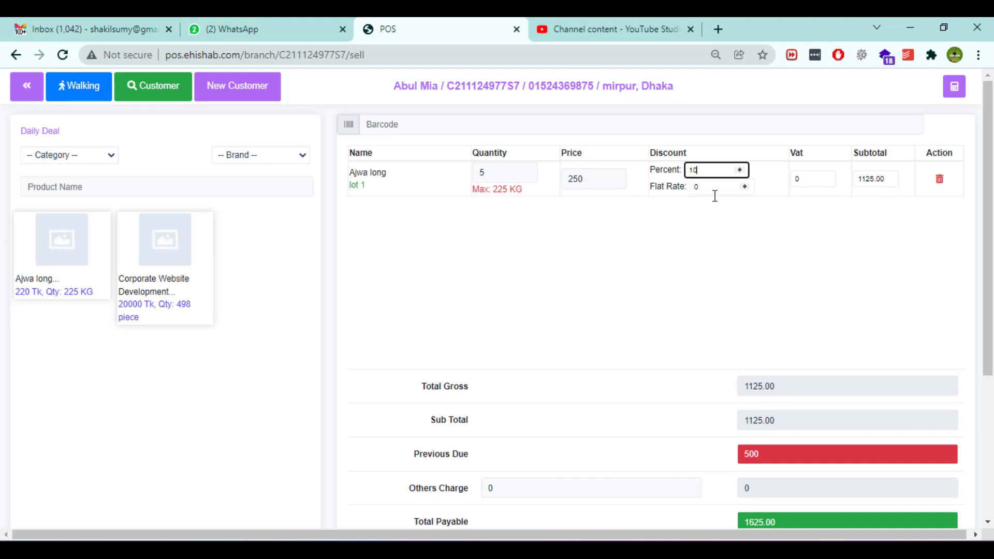
pyautogui.moveTo(860, 179); pyautogui.dragTo(886, 180)
pyautogui.moveTo(725, 171); pyautogui.dragTo(642, 171)
pyautogui.write('0')
pyautogui.click(784, 186)
pyautogui.doubleClick(798, 179)
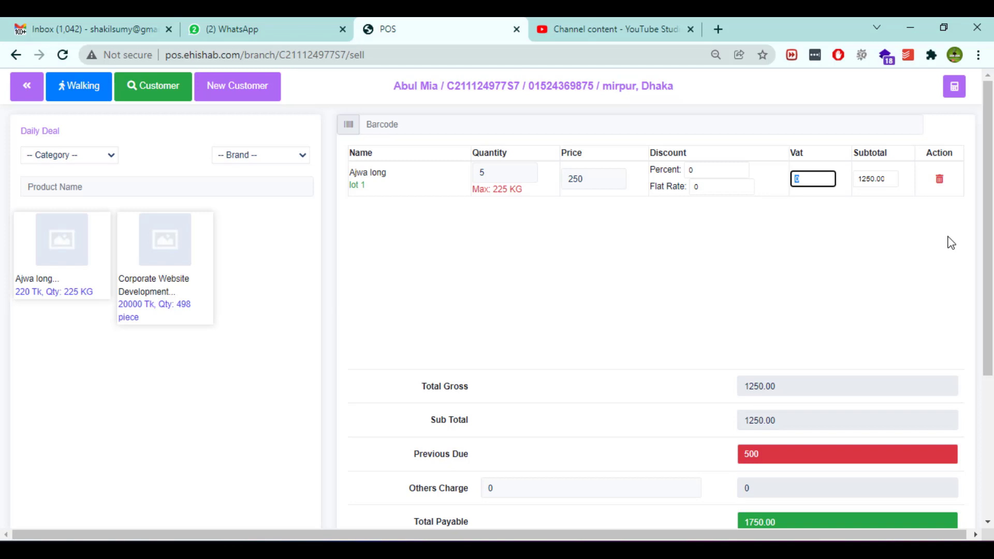
pyautogui.click(797, 181)
pyautogui.doubleClick(797, 181)
pyautogui.click(880, 238)
# Step: Remove the Ajwa long line from the sale and add the product again with a quantity of 5
pyautogui.click(940, 180)
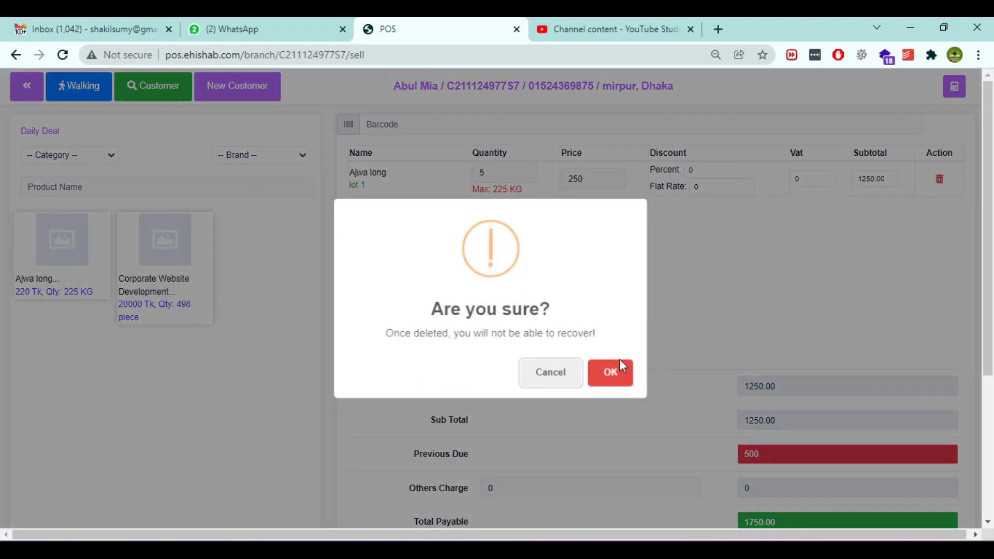
pyautogui.click(619, 366)
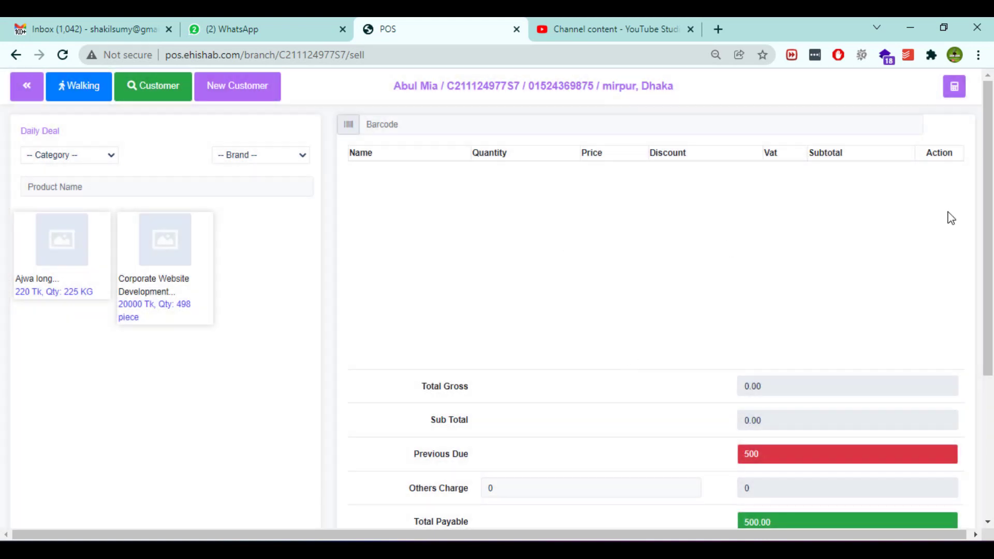
pyautogui.click(73, 244)
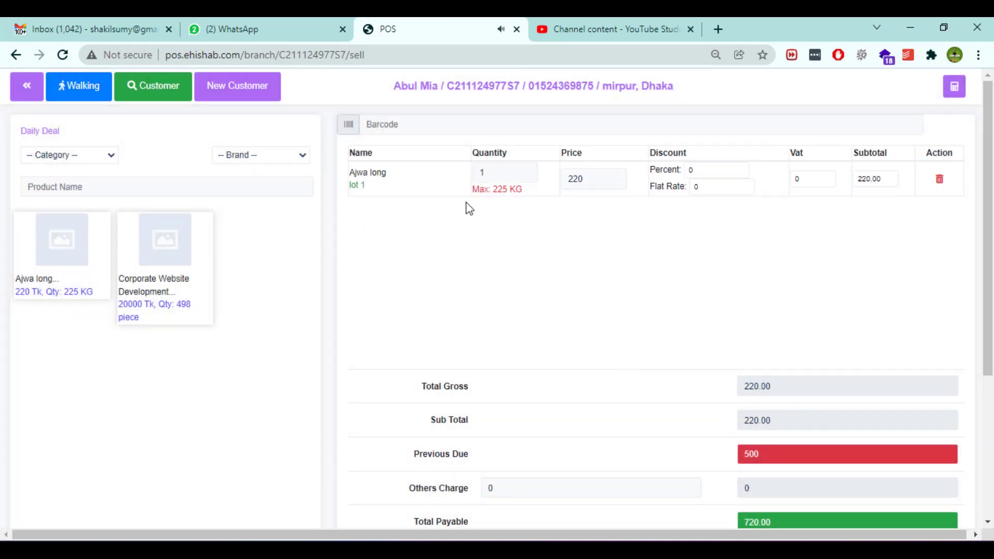
pyautogui.write('5')
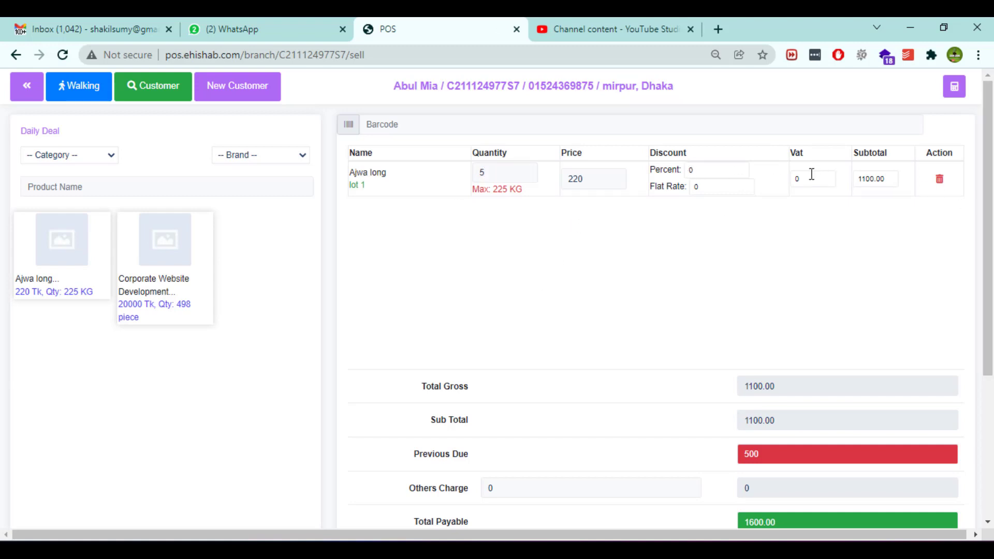
# Step: Examine the Ajwa long line's price and subtotal, plus the sale's gross total, sub total and previous due
pyautogui.click(892, 178)
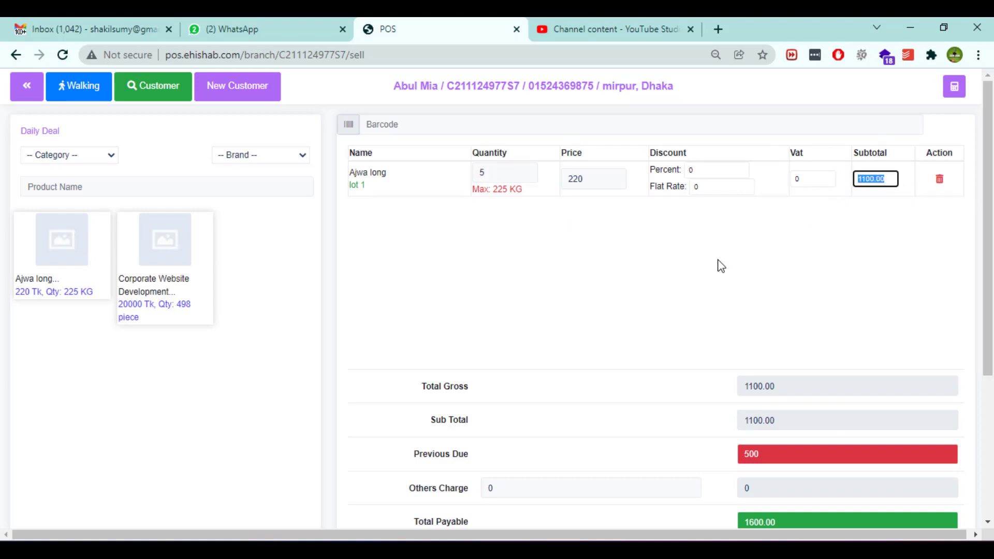
pyautogui.click(642, 226)
pyautogui.click(585, 178)
pyautogui.click(580, 222)
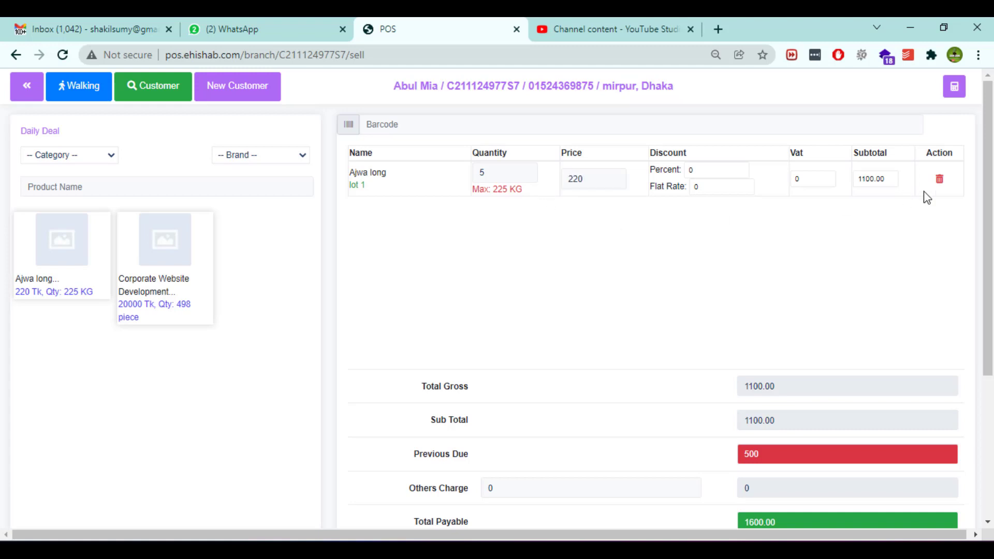
pyautogui.scroll(-3, 754, 280)
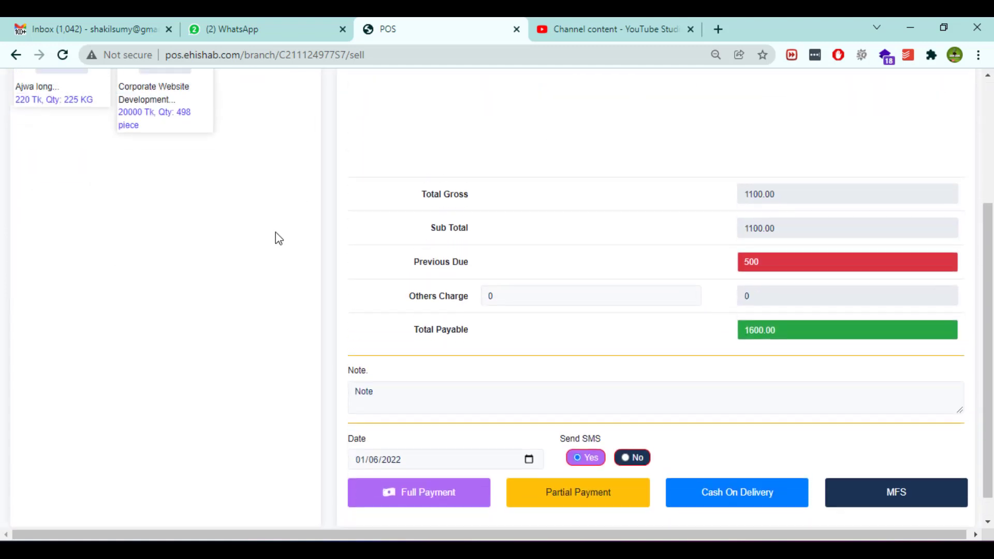
pyautogui.scroll(2, 279, 238)
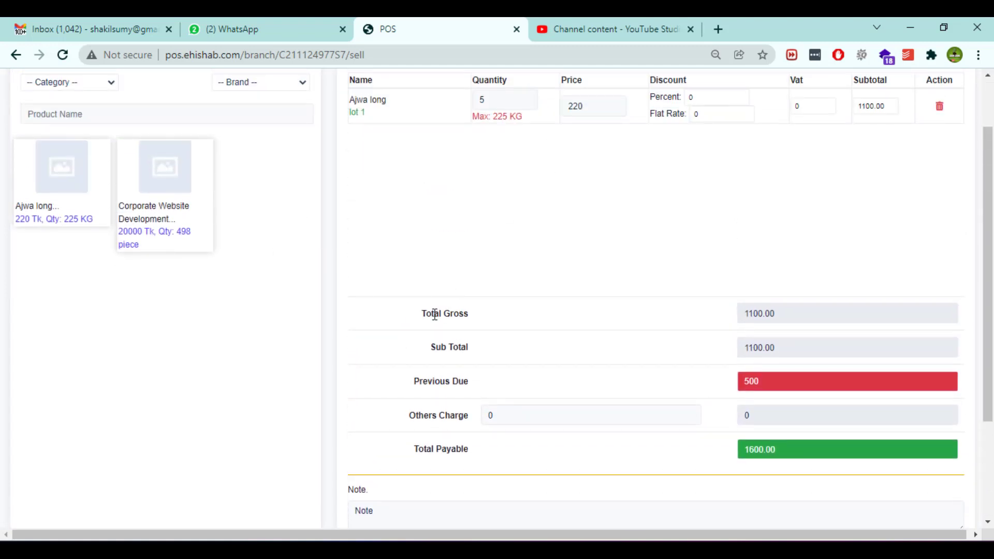
pyautogui.moveTo(420, 314); pyautogui.dragTo(623, 320)
pyautogui.moveTo(780, 313); pyautogui.dragTo(753, 313)
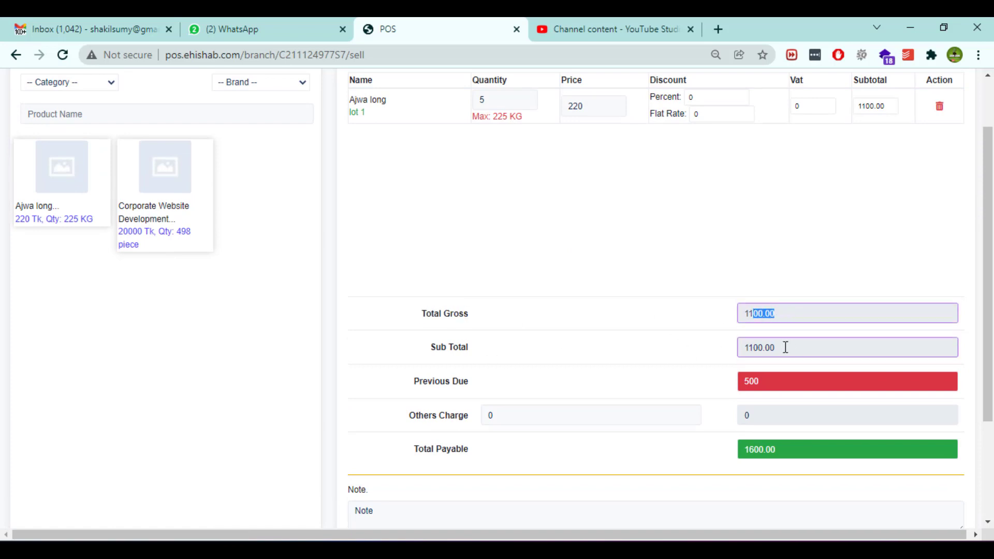
pyautogui.moveTo(786, 347); pyautogui.dragTo(755, 346)
pyautogui.click(754, 384)
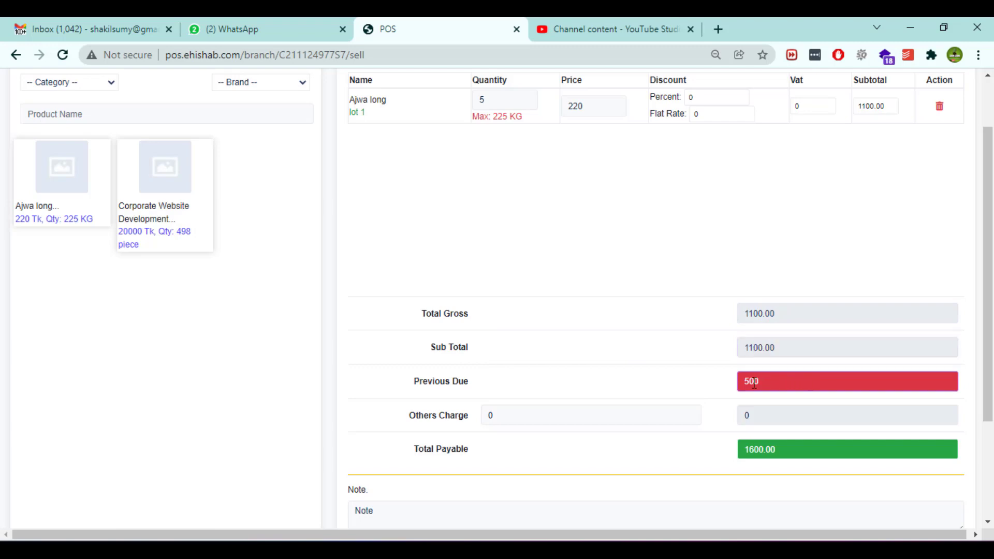
pyautogui.doubleClick(754, 383)
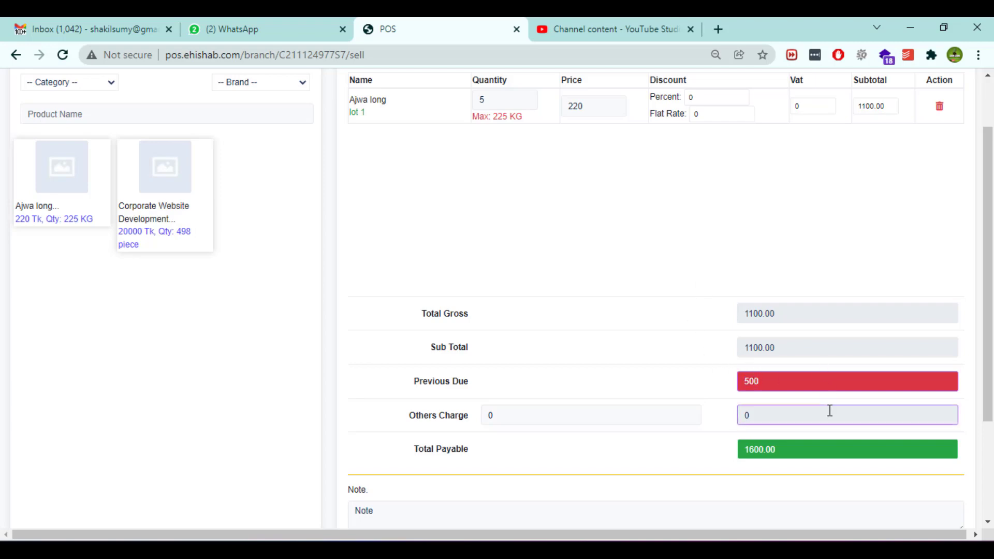
# Step: Set the sale's others charge to 50
pyautogui.click(570, 412)
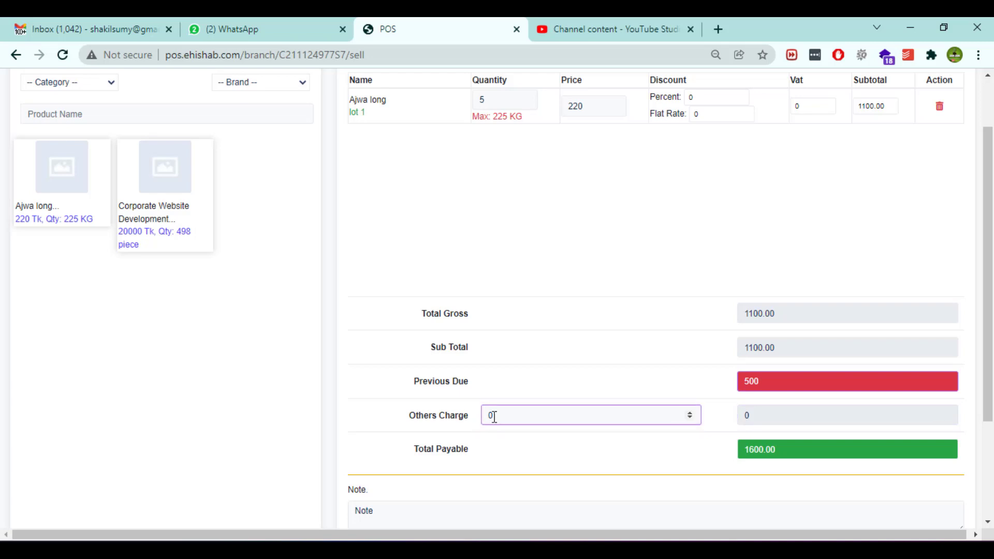
pyautogui.scroll(-3, 566, 446)
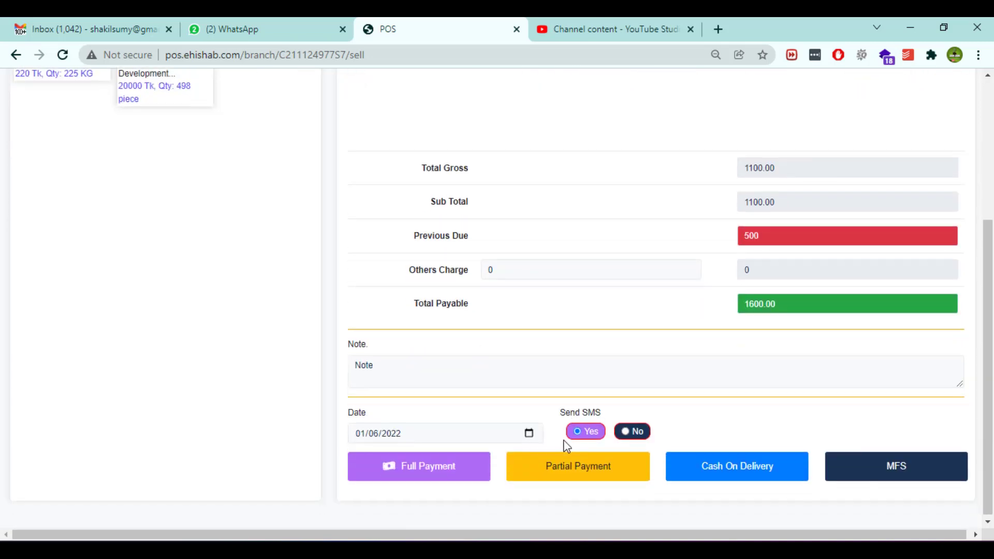
pyautogui.moveTo(484, 268); pyautogui.dragTo(658, 262)
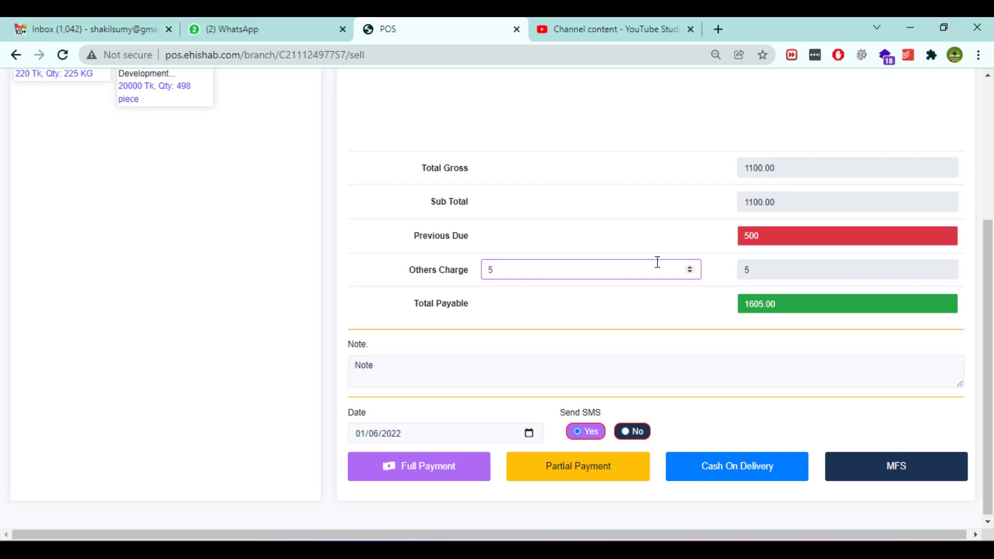
pyautogui.write('0')
# Step: Check how the sub total, previous due and others charge add up to the total payable
pyautogui.moveTo(781, 199); pyautogui.dragTo(738, 173)
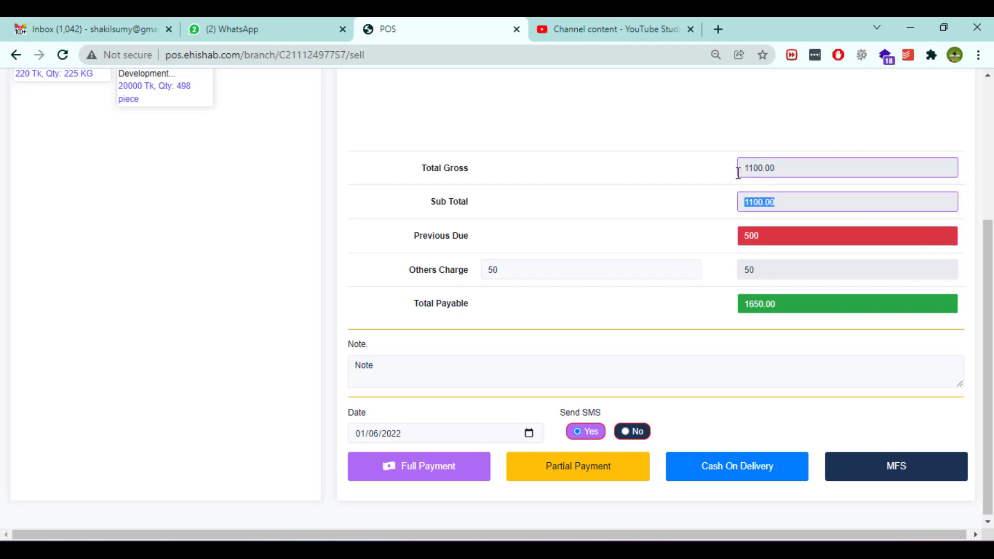
pyautogui.click(771, 207)
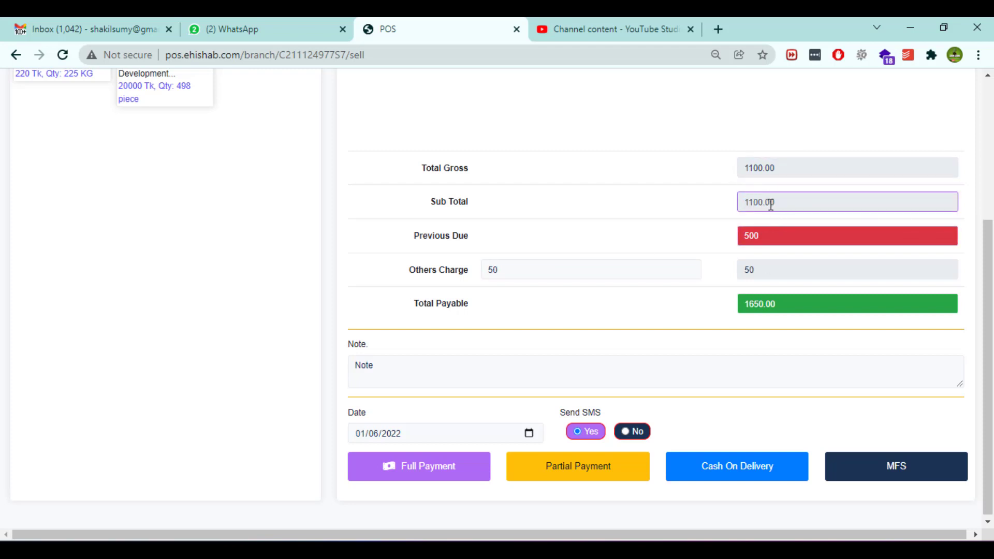
pyautogui.moveTo(772, 203); pyautogui.dragTo(764, 229)
pyautogui.click(739, 235)
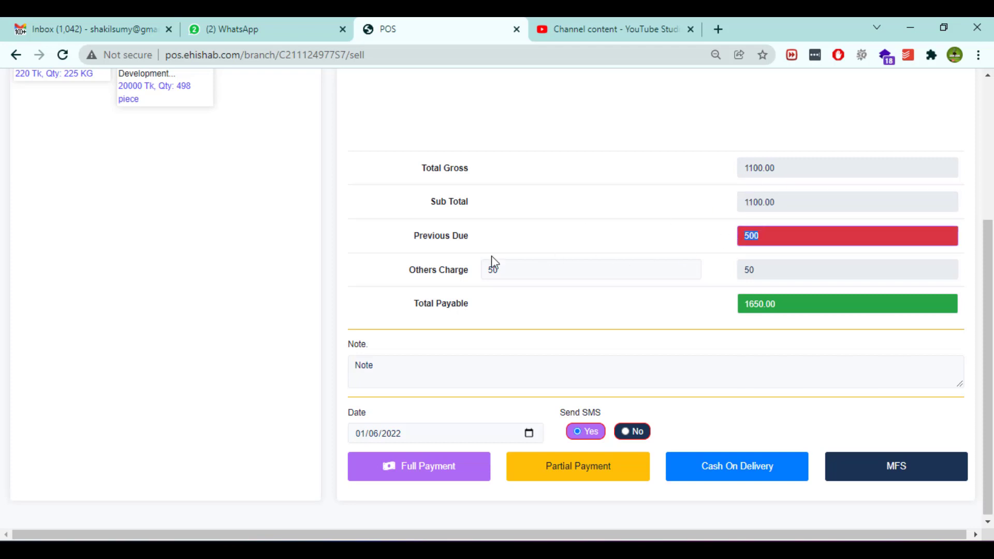
pyautogui.click(761, 270)
pyautogui.moveTo(761, 270); pyautogui.dragTo(772, 305)
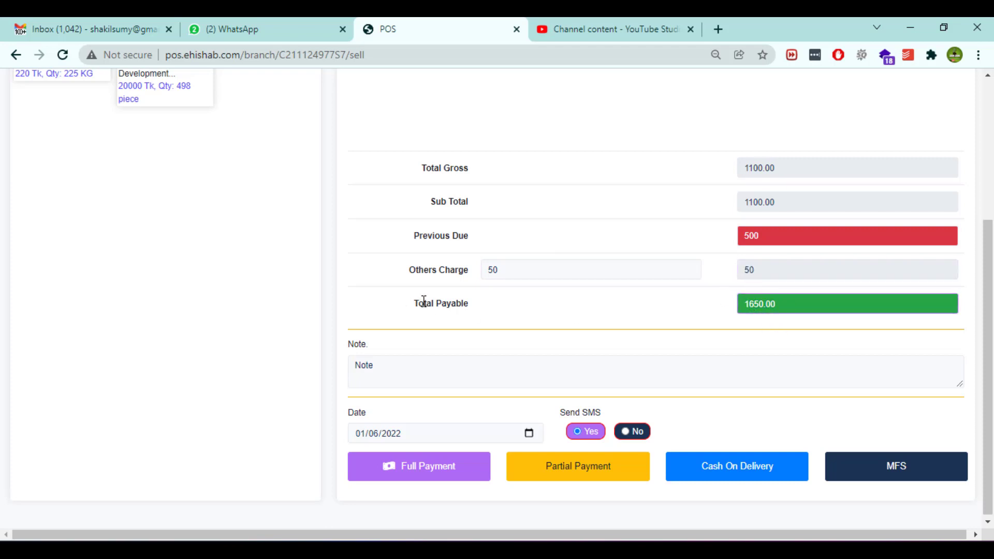
pyautogui.moveTo(419, 304); pyautogui.dragTo(647, 309)
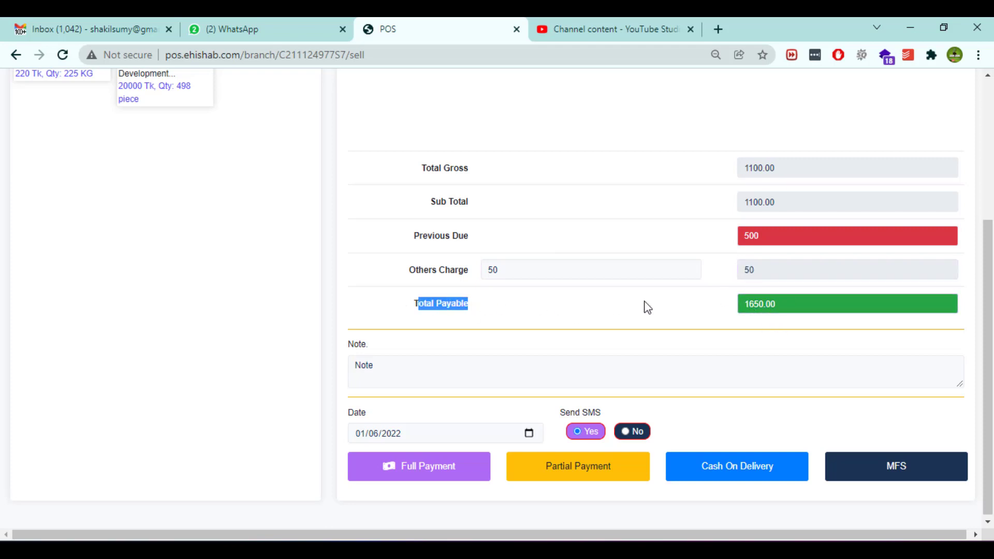
# Step: Replace the sale's note text with "ksdfh kls;djflsdjf ;sa"
pyautogui.click(487, 366)
pyautogui.press('BackSpace')
pyautogui.press('BackSpace')
pyautogui.press('BackSpace')
pyautogui.press('BackSpace')
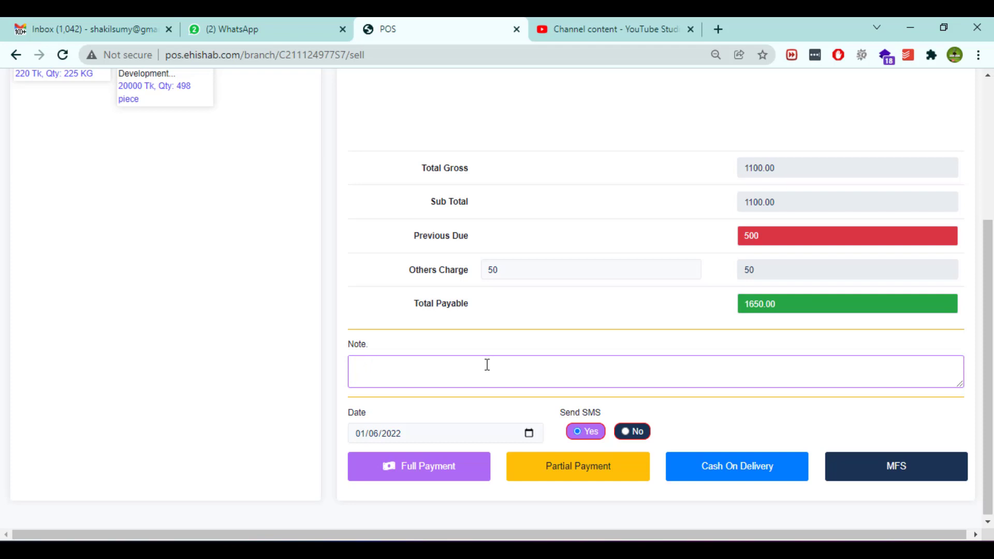
pyautogui.write('ksdfh kls;djflsdjf ;sa')
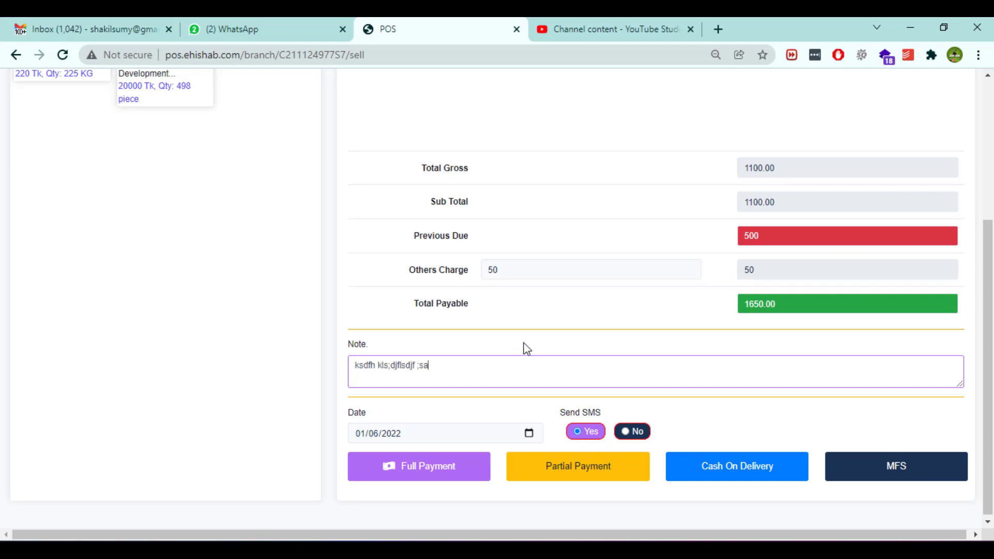
# Step: Review the total payable and the Send SMS option below the note
pyautogui.scroll(-1, 527, 348)
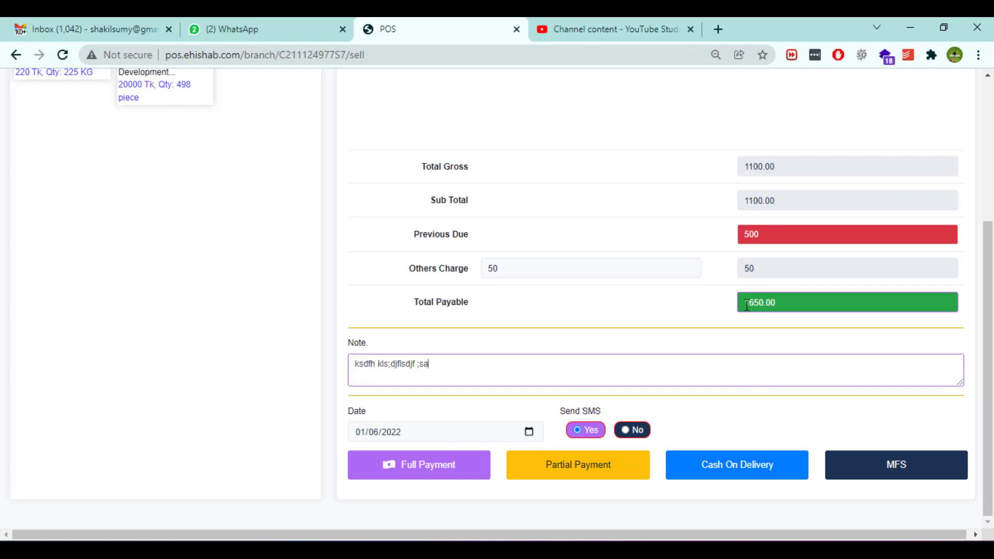
pyautogui.moveTo(746, 304); pyautogui.dragTo(780, 304)
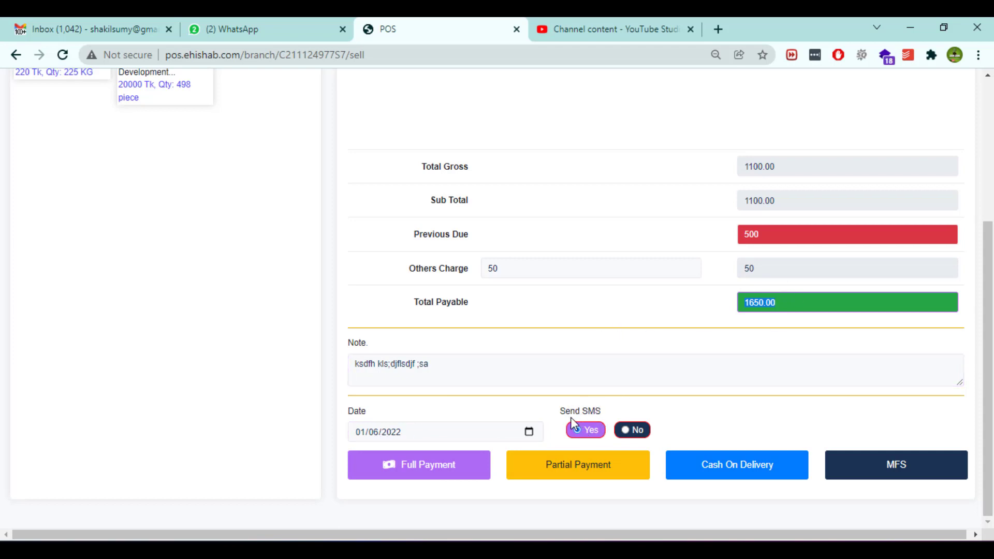
pyautogui.moveTo(559, 414); pyautogui.dragTo(602, 408)
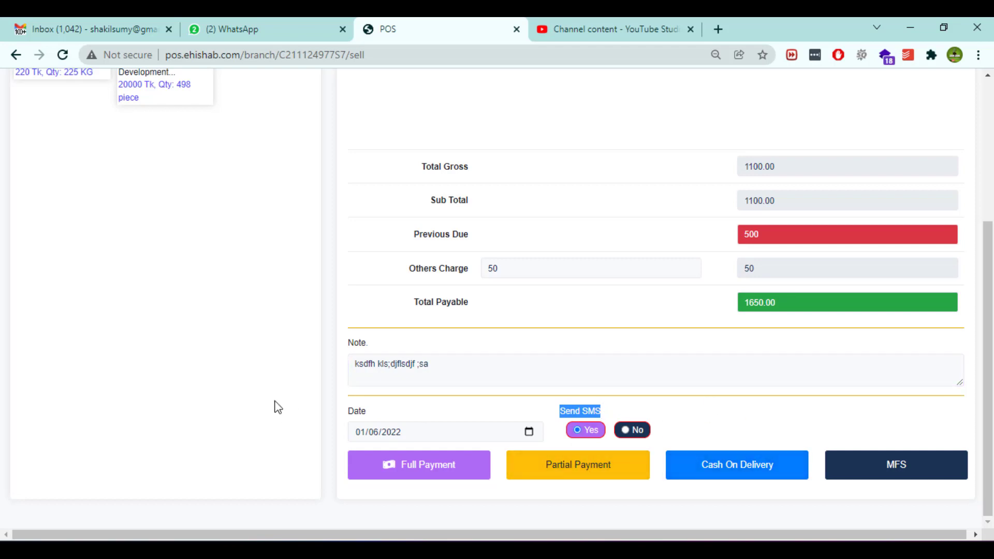
pyautogui.click(683, 431)
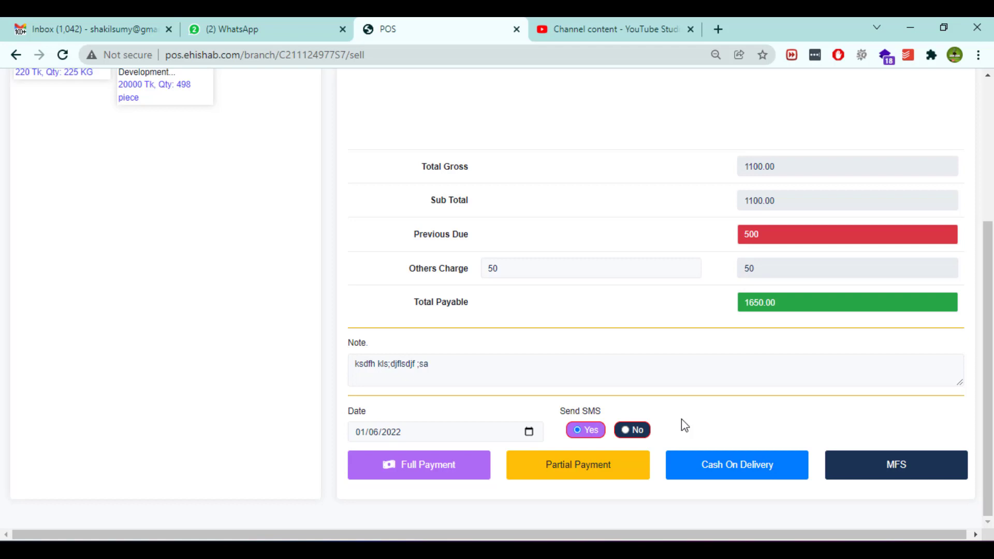
# Step: Open the full payment form, check its paid amount and close it without submitting
pyautogui.click(437, 469)
pyautogui.moveTo(372, 153); pyautogui.dragTo(357, 153)
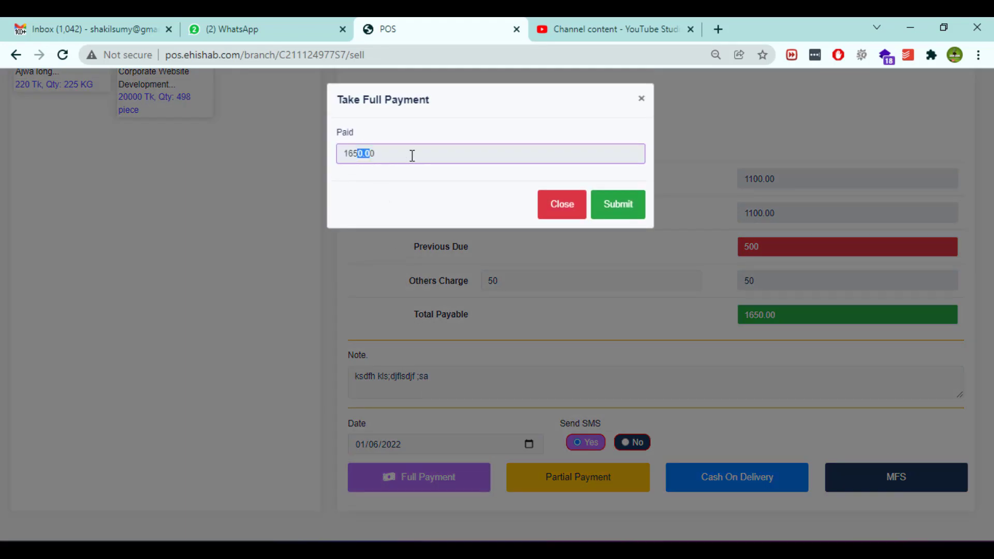
pyautogui.click(412, 156)
pyautogui.doubleClick(633, 182)
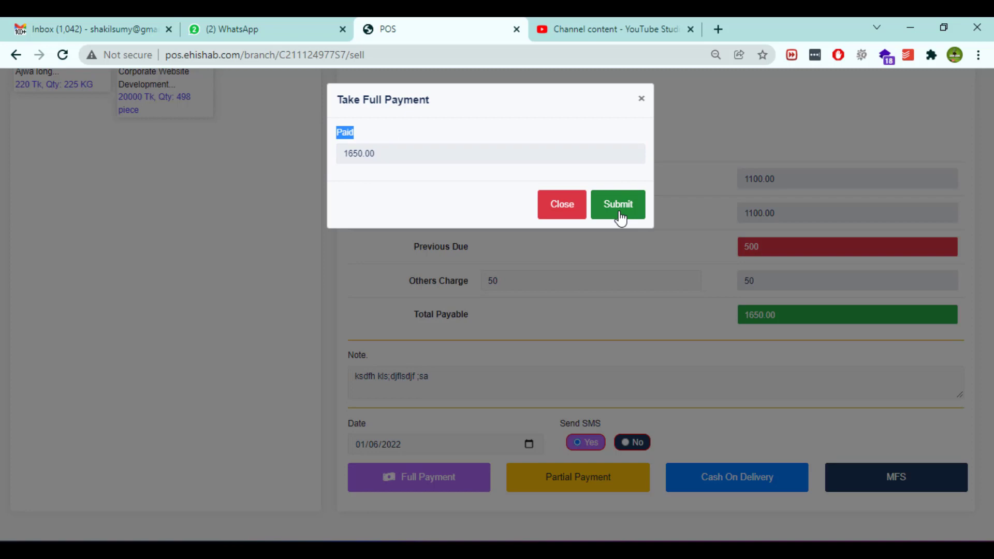
pyautogui.click(561, 206)
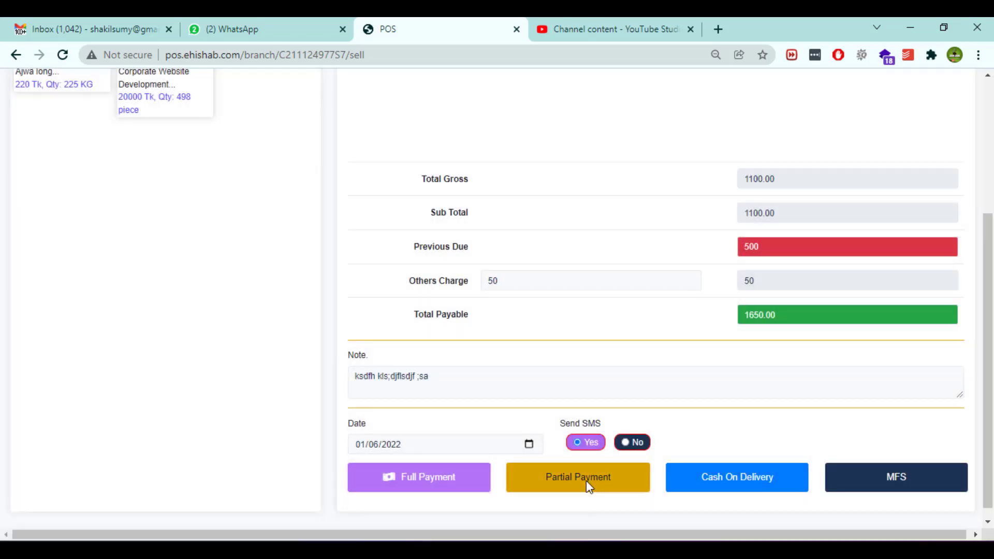
# Step: Try partial payments of 500 and 1500, check the current due and close the form without submitting
pyautogui.click(586, 482)
pyautogui.click(378, 160)
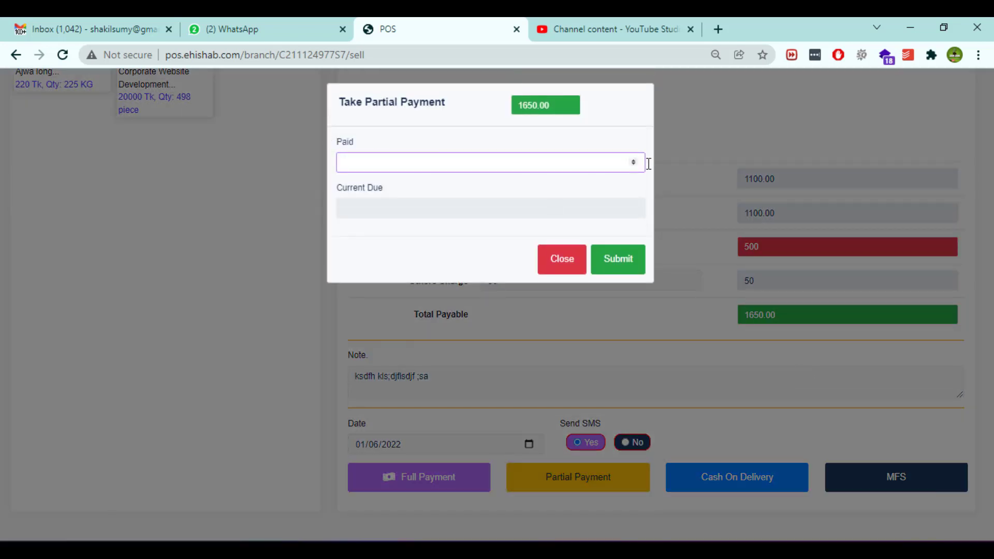
pyautogui.write('500')
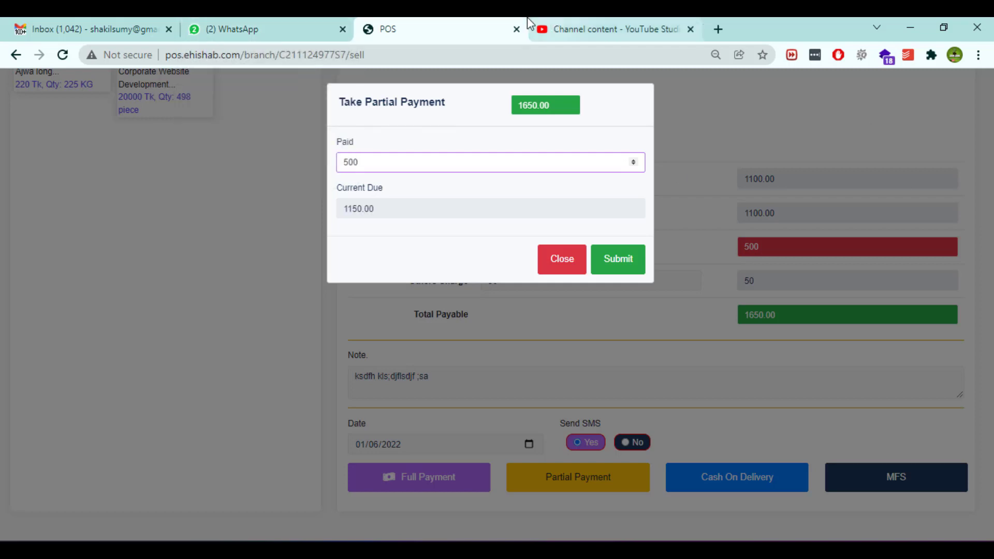
pyautogui.moveTo(383, 158); pyautogui.dragTo(295, 179)
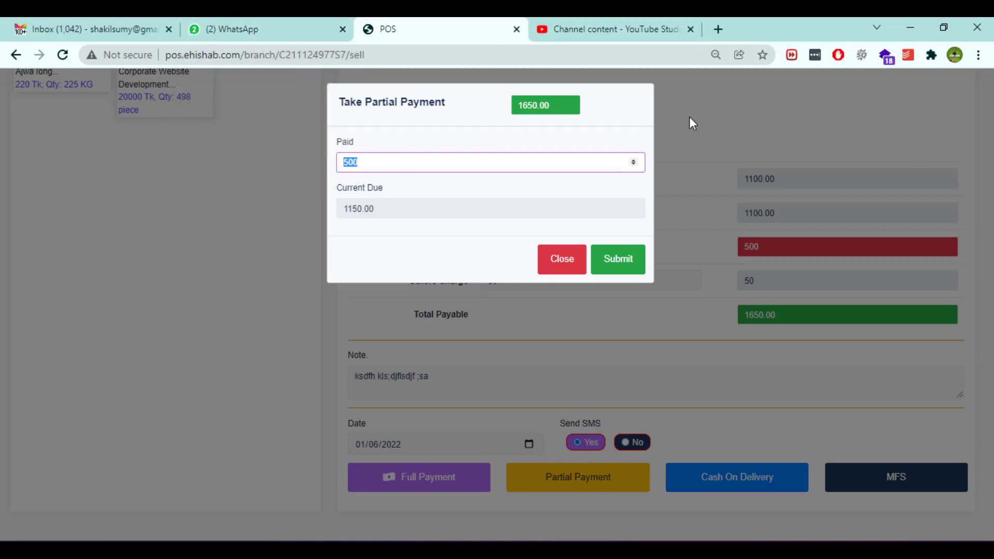
pyautogui.write('1500')
pyautogui.moveTo(381, 163); pyautogui.dragTo(339, 211)
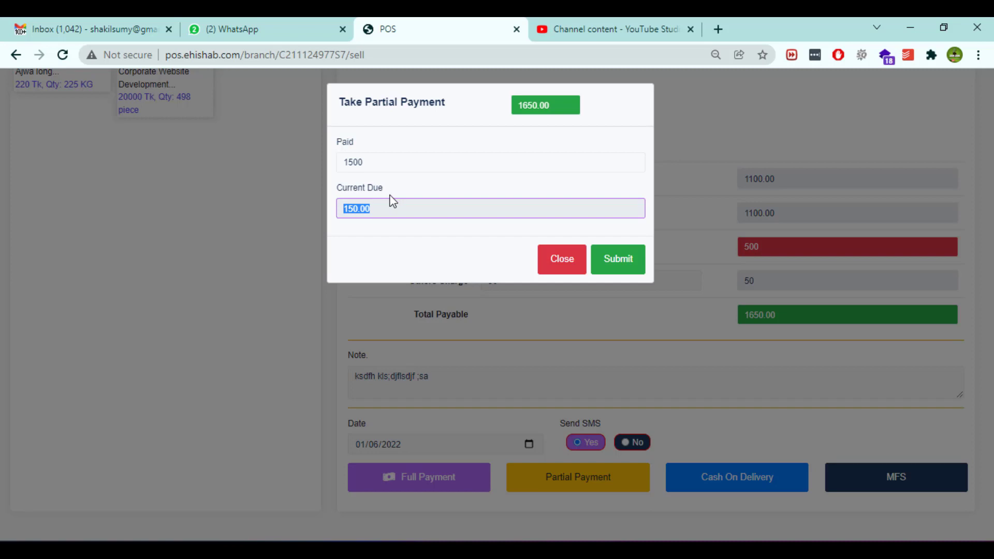
pyautogui.click(562, 269)
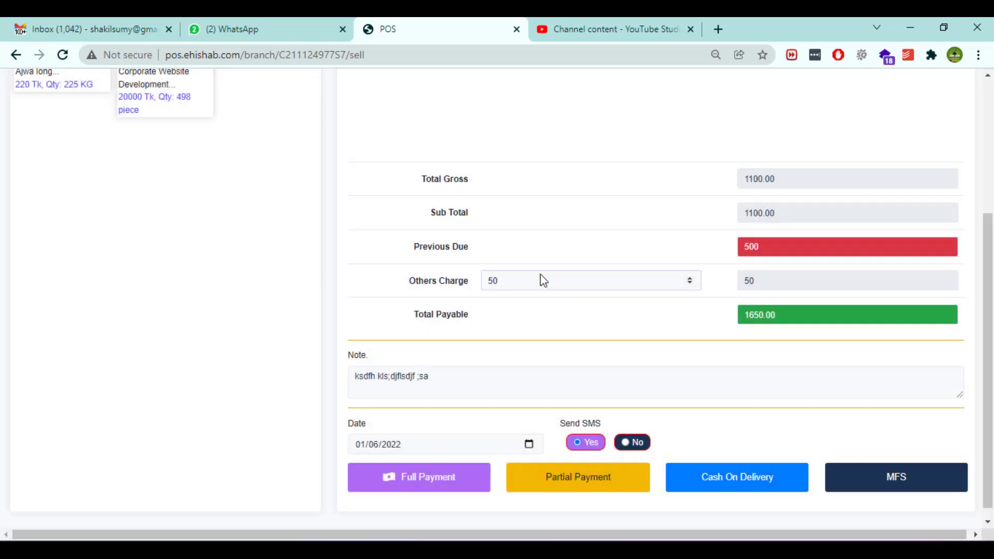
# Step: Open the cash on delivery payment form, set the shipping charge to 50 and view the Shipped By options
pyautogui.click(721, 473)
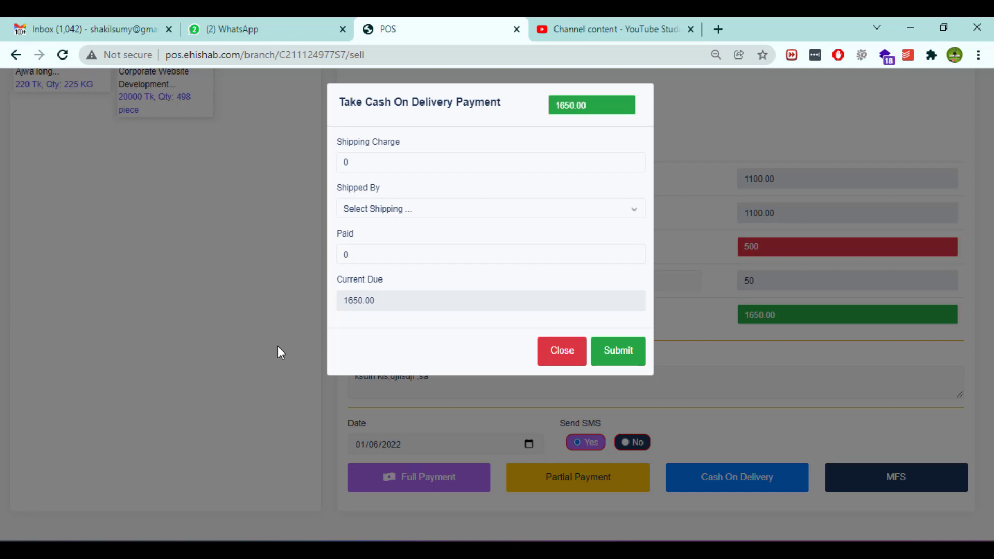
pyautogui.doubleClick(345, 162)
pyautogui.write('50')
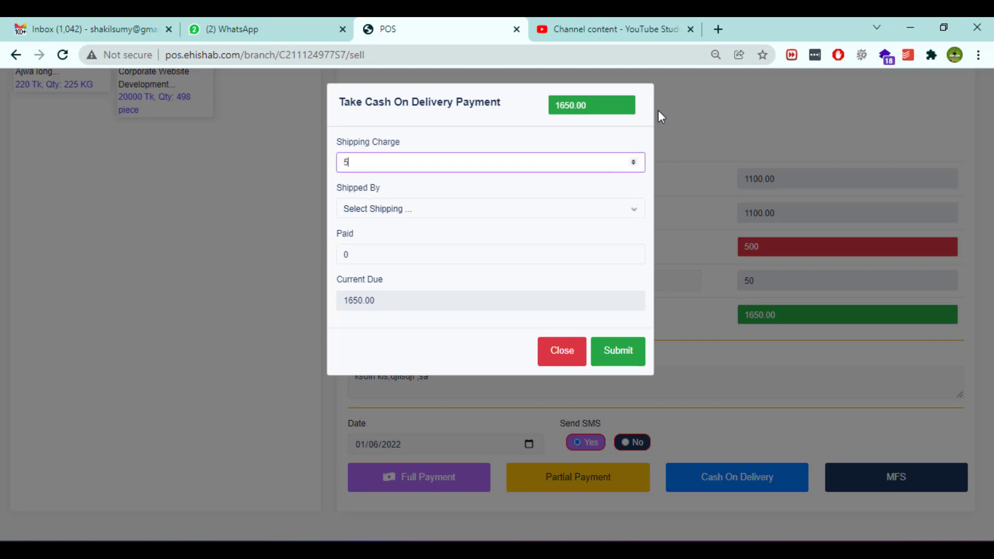
pyautogui.click(383, 209)
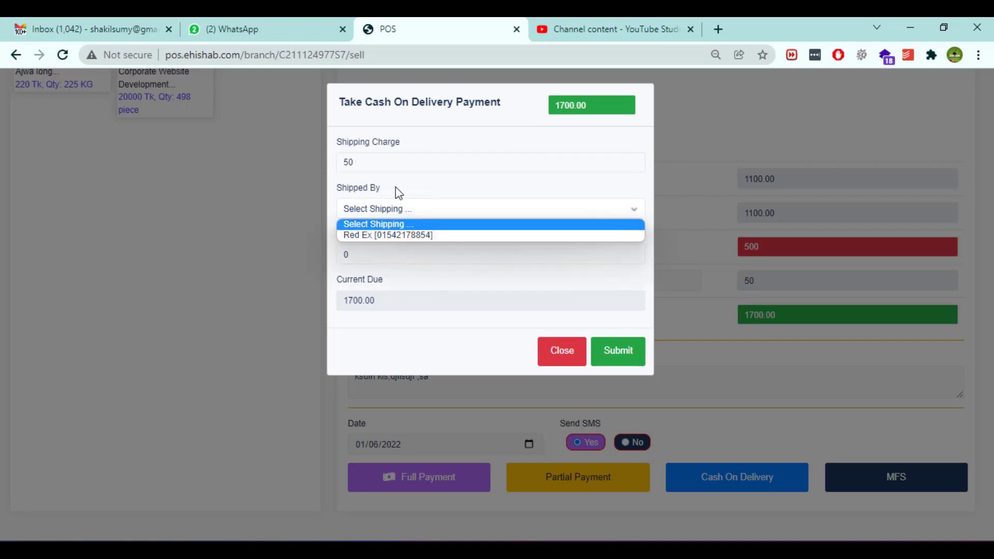
pyautogui.click(362, 196)
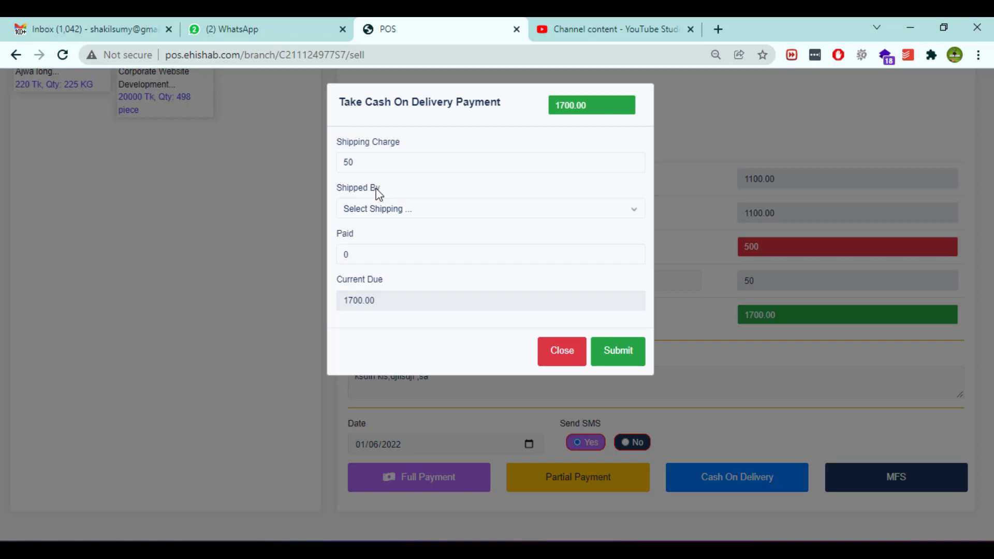
pyautogui.click(388, 209)
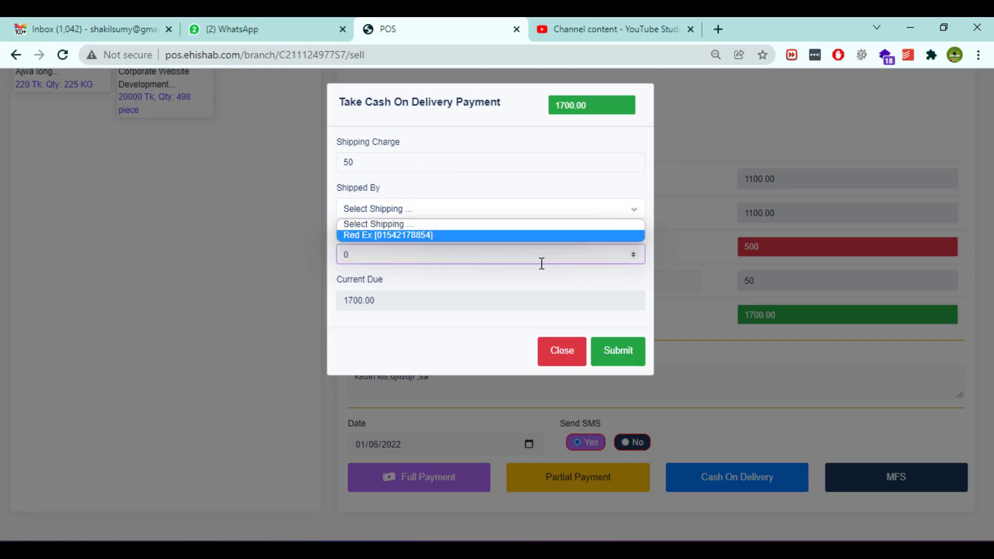
pyautogui.click(479, 280)
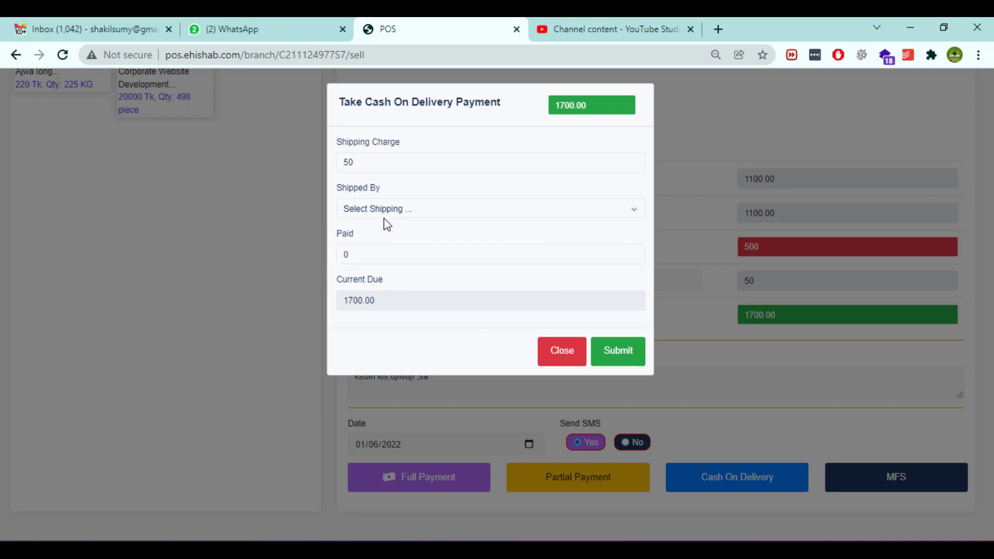
# Step: Try a paid amount of 1700 for cash on delivery, reset it to 0 and close the form without submitting
pyautogui.doubleClick(357, 253)
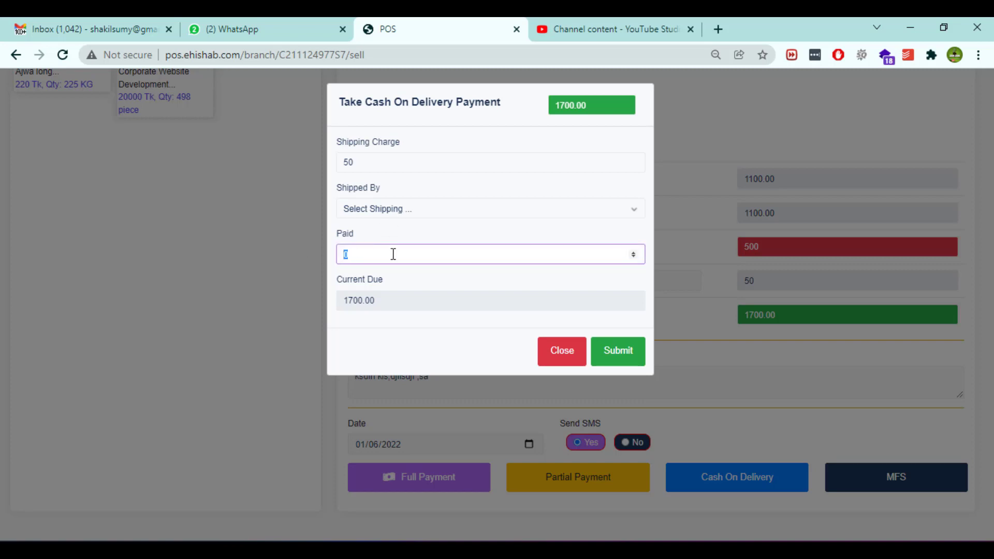
pyautogui.write('1700')
pyautogui.click(357, 299)
pyautogui.doubleClick(341, 254)
pyautogui.write('0')
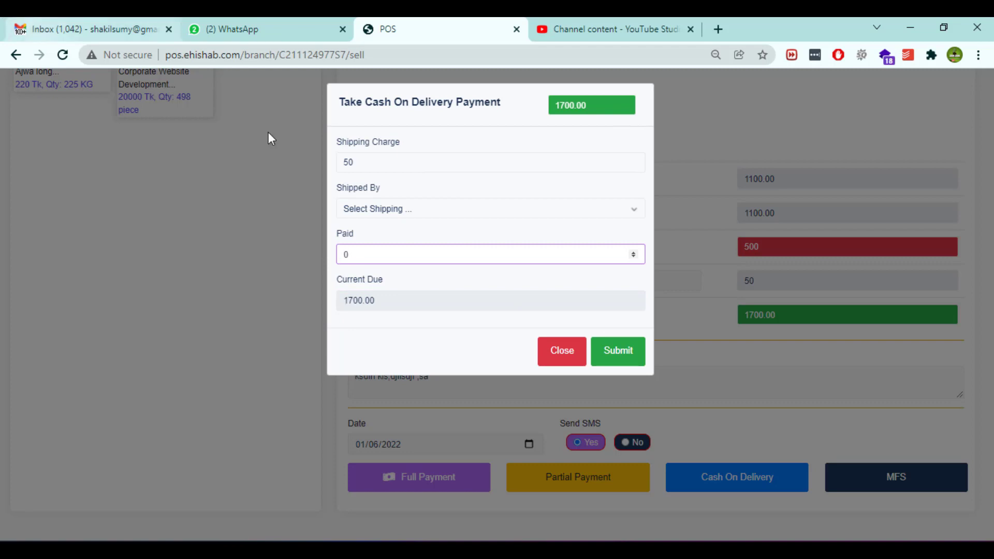
pyautogui.click(554, 350)
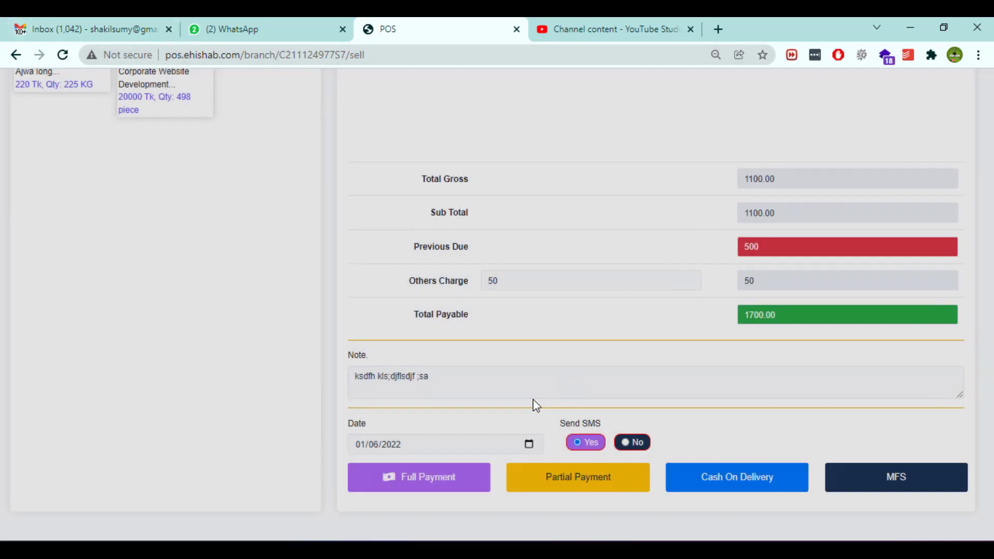
# Step: Open the MFS payment form and enter 1700 as the paid amount
pyautogui.click(912, 483)
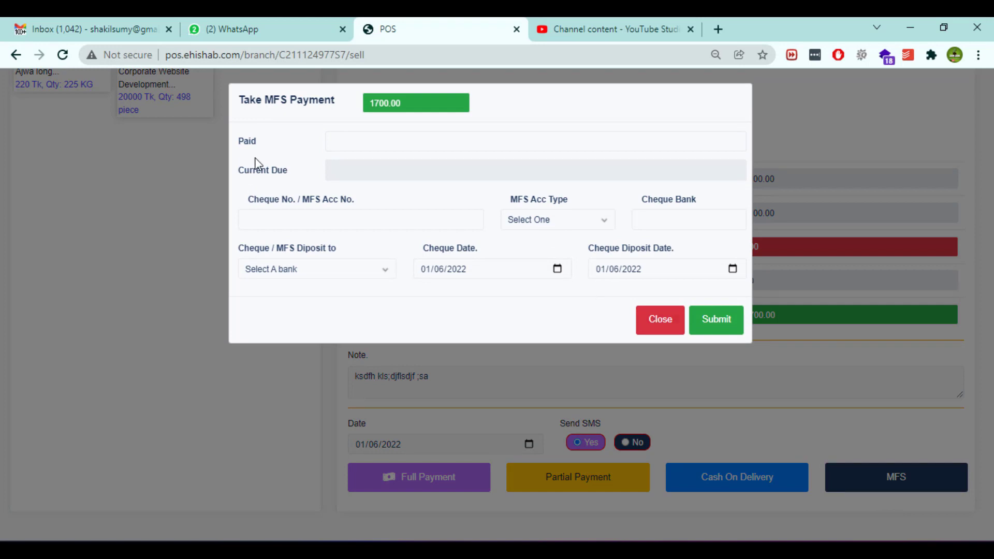
pyautogui.click(362, 141)
pyautogui.write('1700')
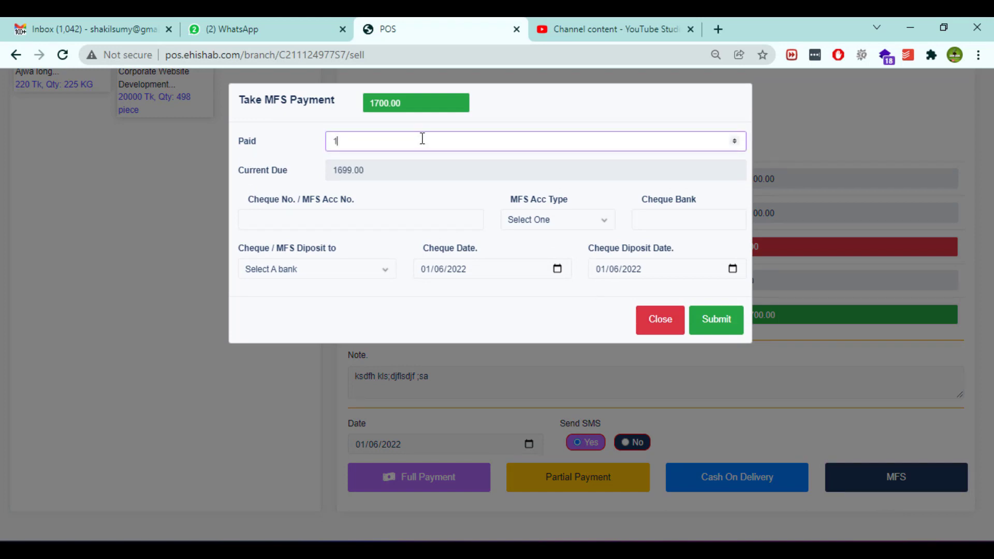
# Step: Examine the MFS form's account number, account type, cheque bank, deposit bank and current due fields
pyautogui.click(284, 217)
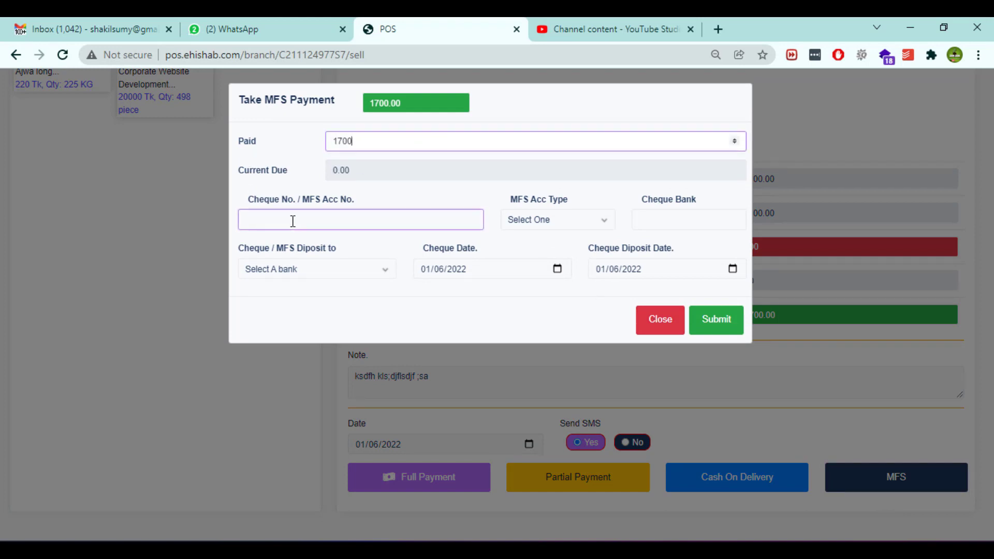
pyautogui.click(547, 219)
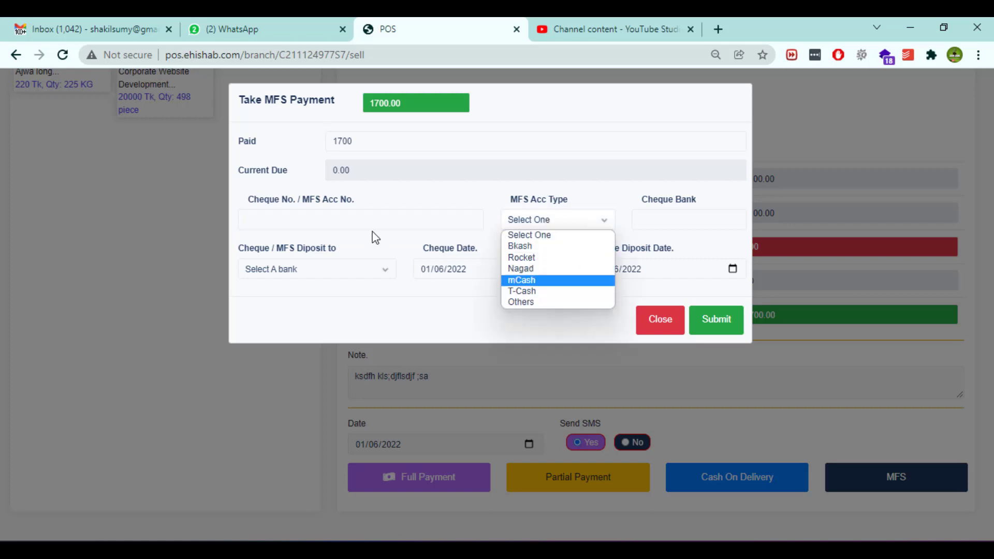
pyautogui.click(340, 221)
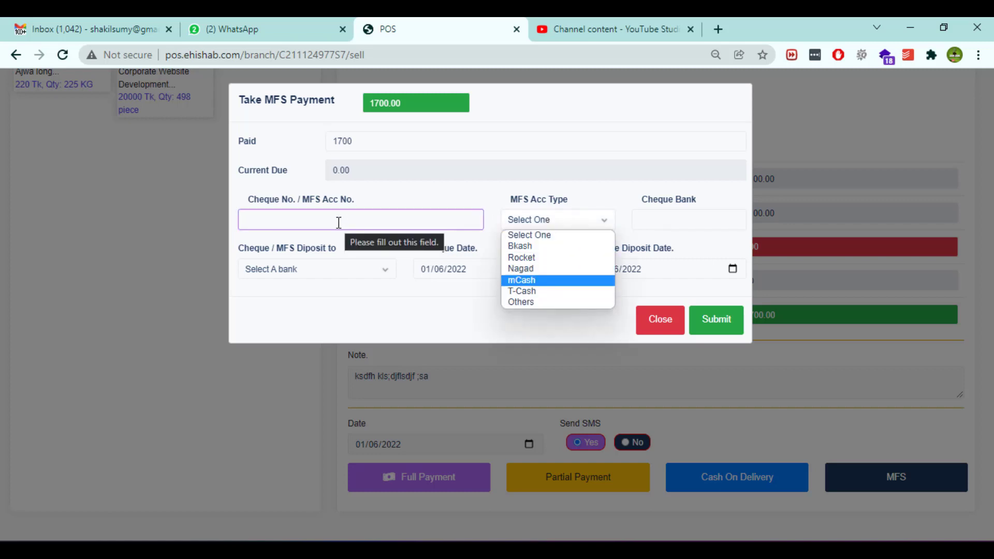
pyautogui.click(554, 220)
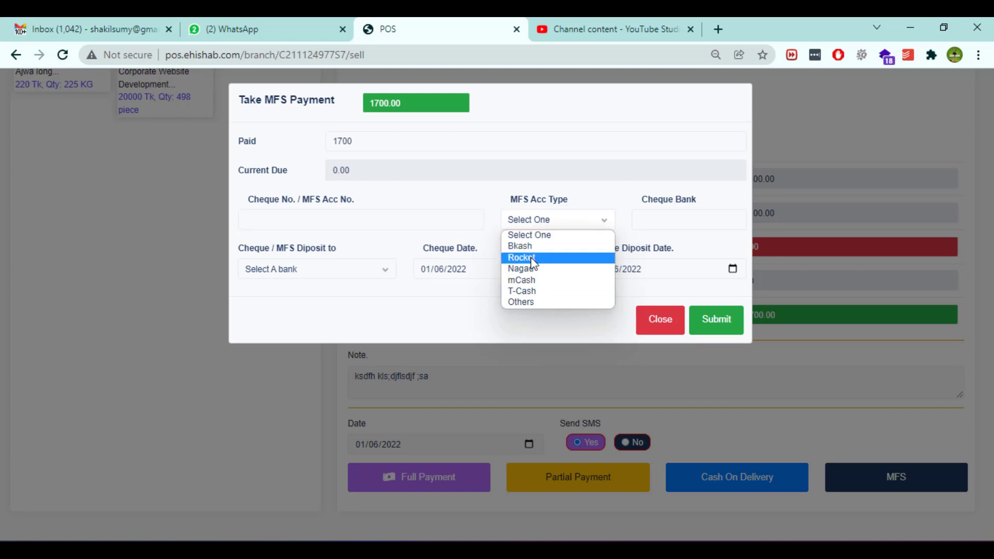
pyautogui.click(683, 215)
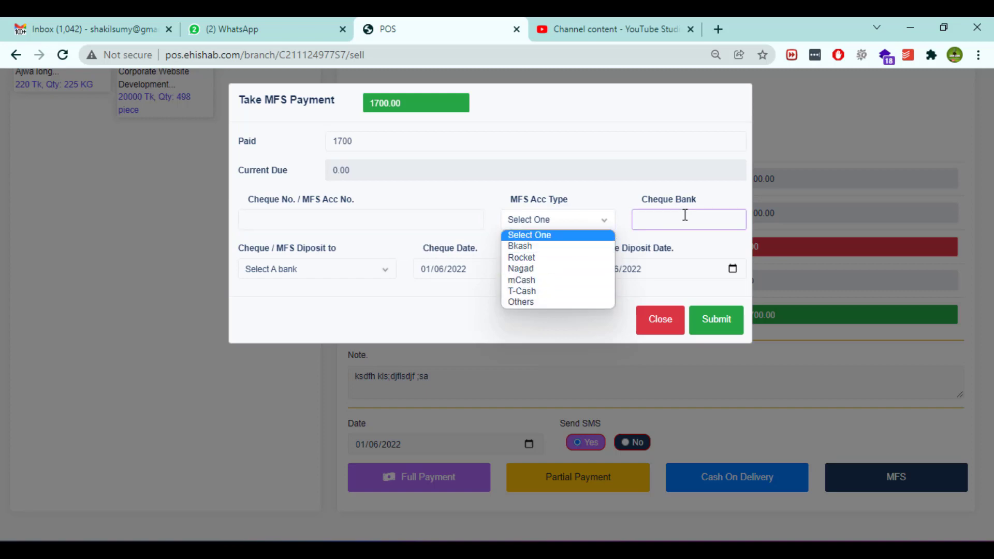
pyautogui.click(402, 225)
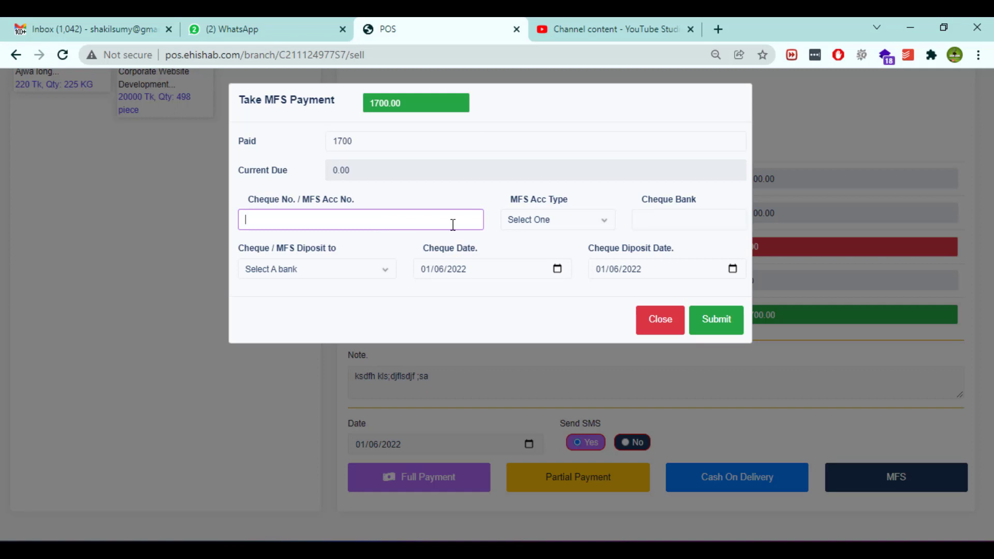
pyautogui.click(655, 217)
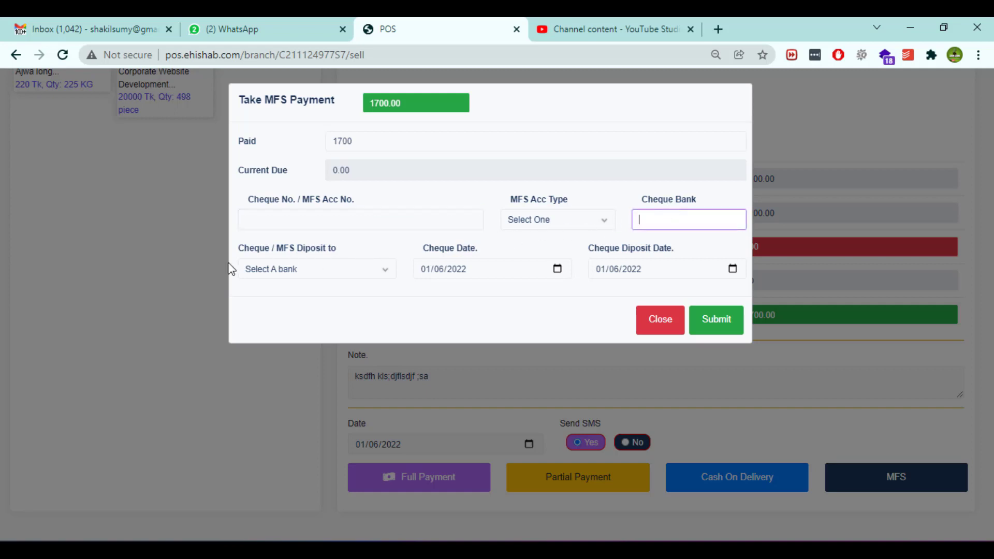
pyautogui.moveTo(247, 250); pyautogui.dragTo(284, 251)
pyautogui.moveTo(350, 253); pyautogui.dragTo(362, 253)
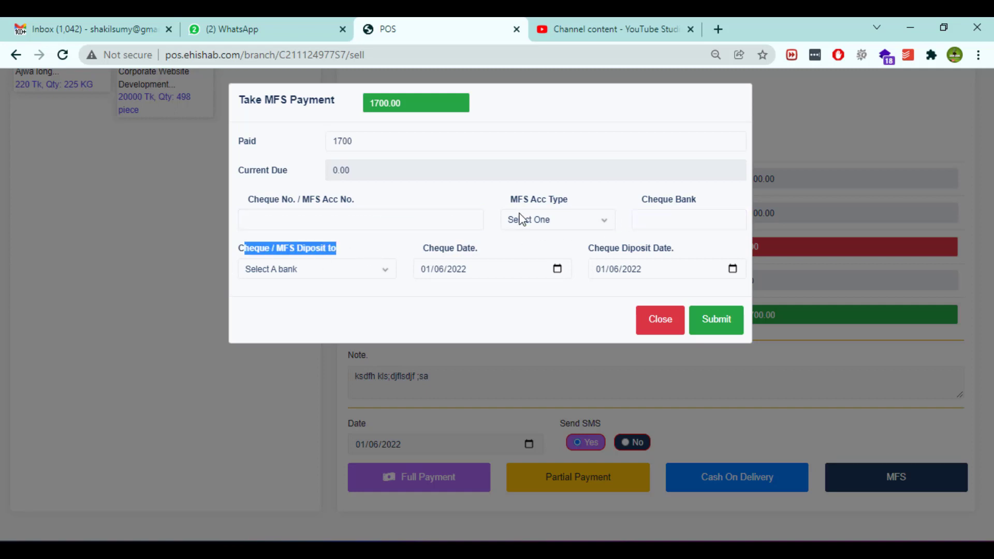
pyautogui.click(539, 220)
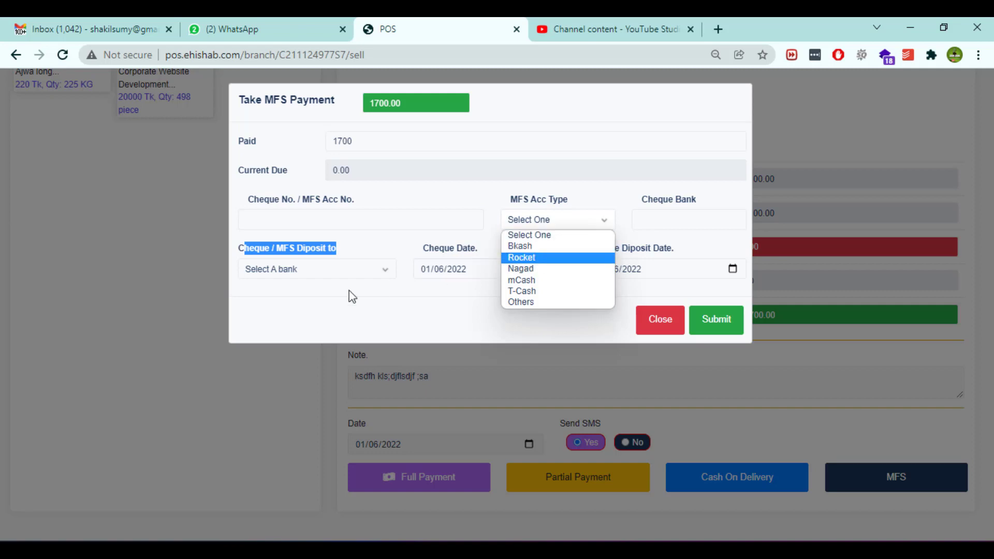
pyautogui.click(317, 277)
pyautogui.click(317, 270)
pyautogui.click(455, 306)
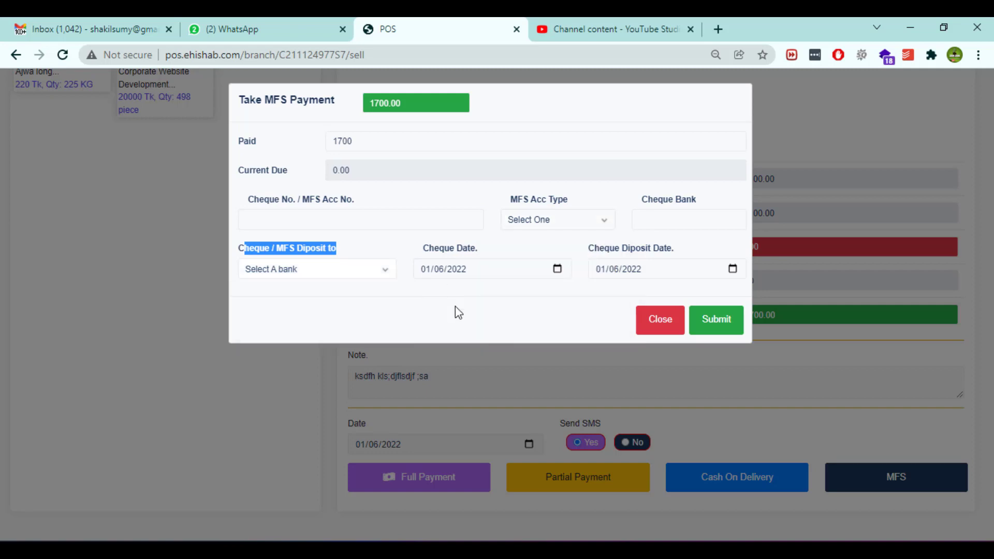
pyautogui.click(352, 142)
pyautogui.click(386, 166)
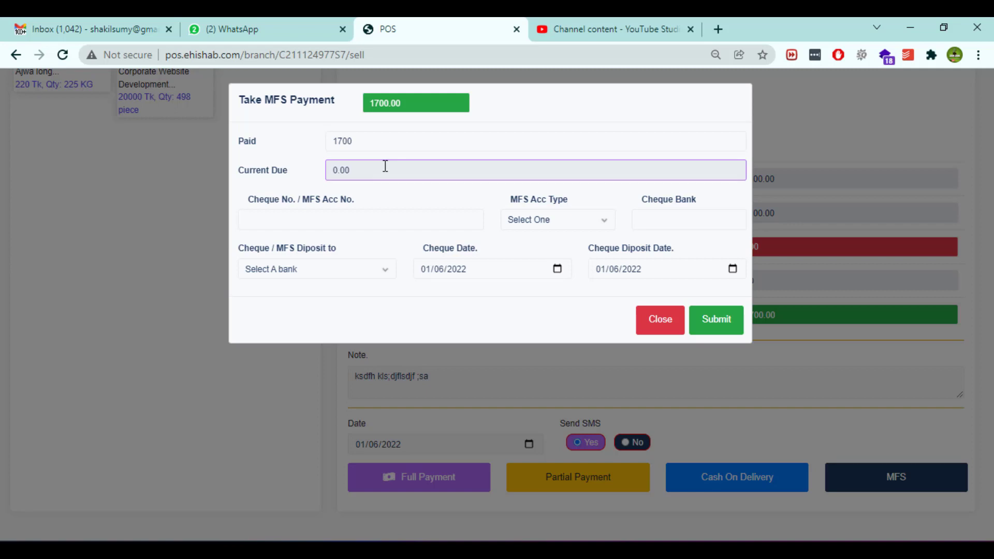
pyautogui.click(360, 206)
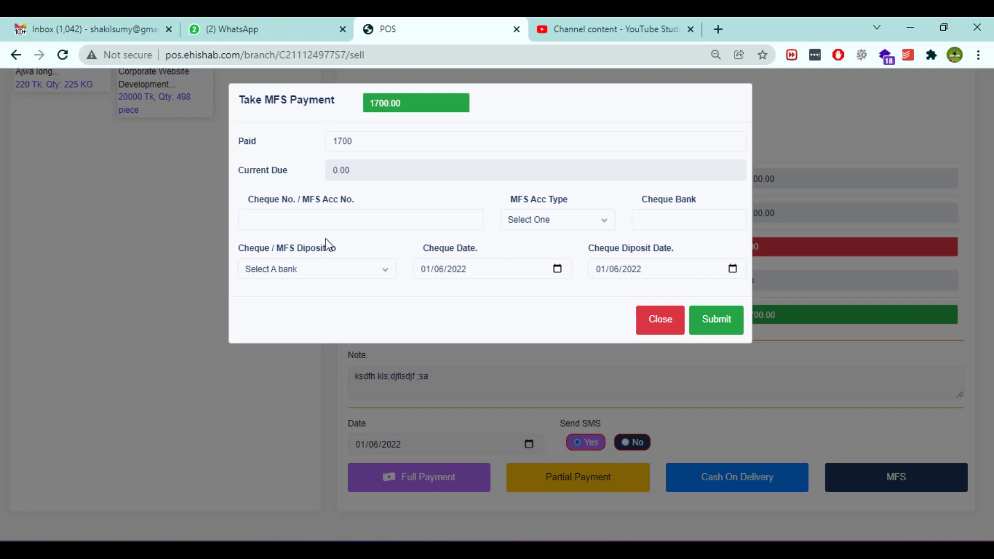
# Step: Set the MFS account type to Bkash and the cheque / MFS deposit bank to AB Bank [Kakrail]
pyautogui.click(554, 219)
pyautogui.click(524, 248)
pyautogui.click(668, 219)
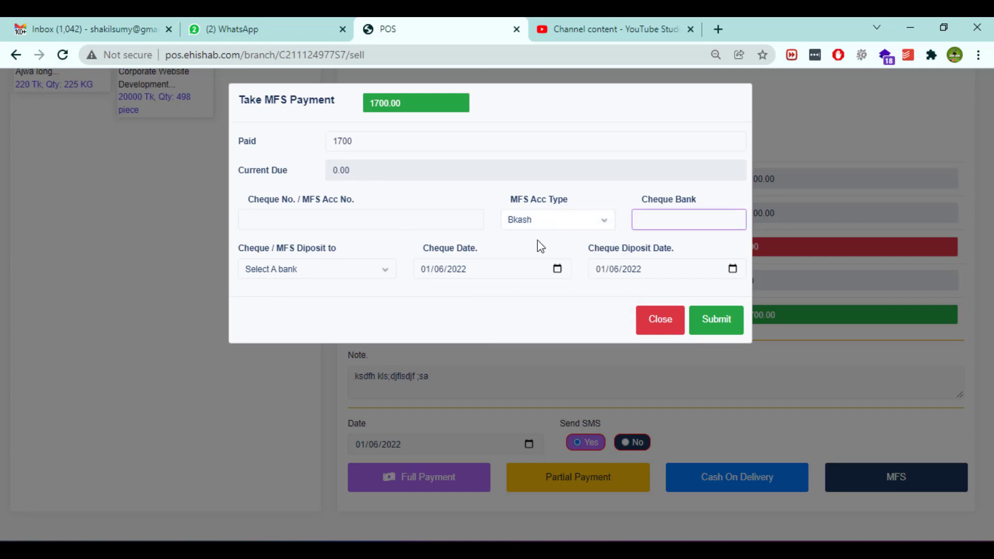
pyautogui.click(541, 247)
pyautogui.moveTo(337, 249); pyautogui.dragTo(268, 254)
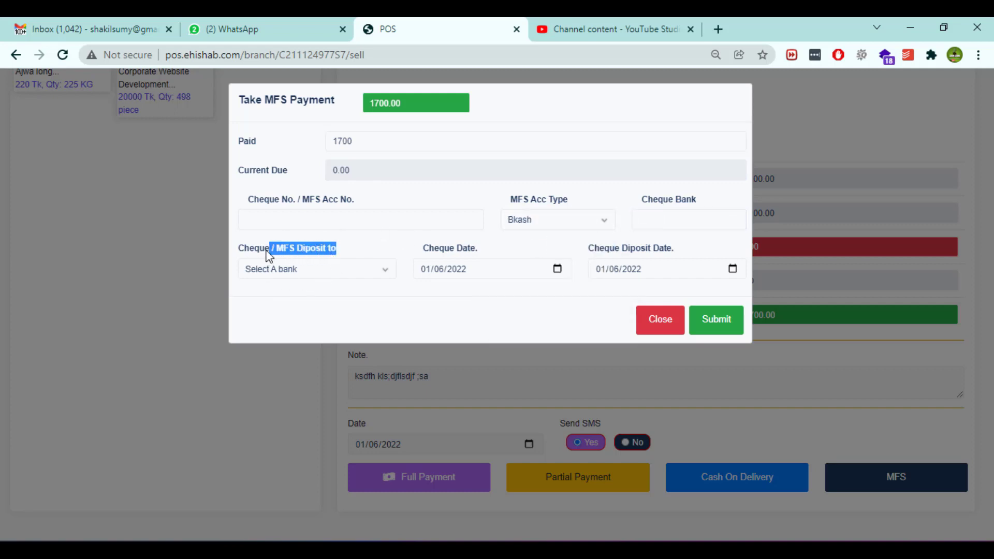
pyautogui.click(302, 274)
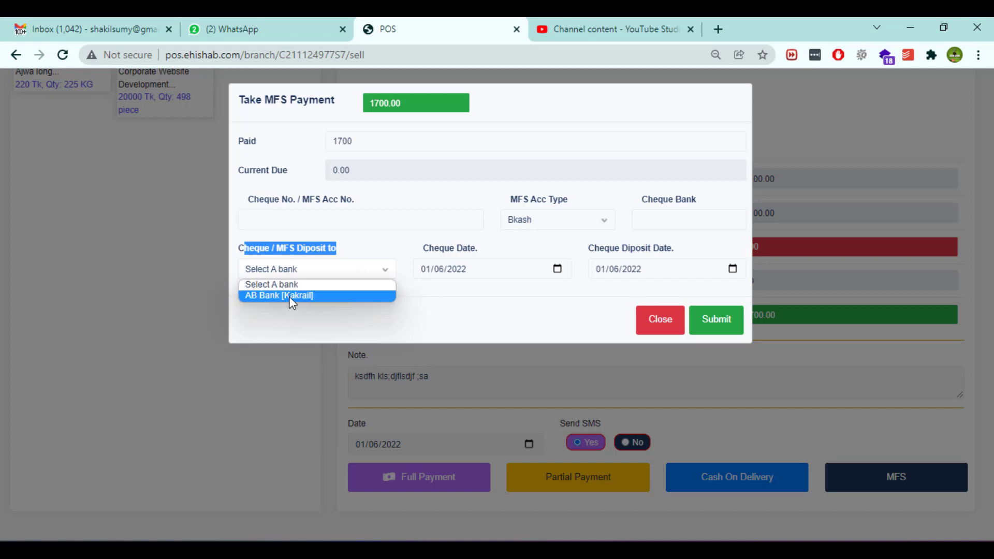
pyautogui.click(316, 295)
pyautogui.click(300, 269)
# Step: Check the cheque date and cheque deposit date fields, and close the MFS form without submitting
pyautogui.click(473, 284)
pyautogui.click(484, 266)
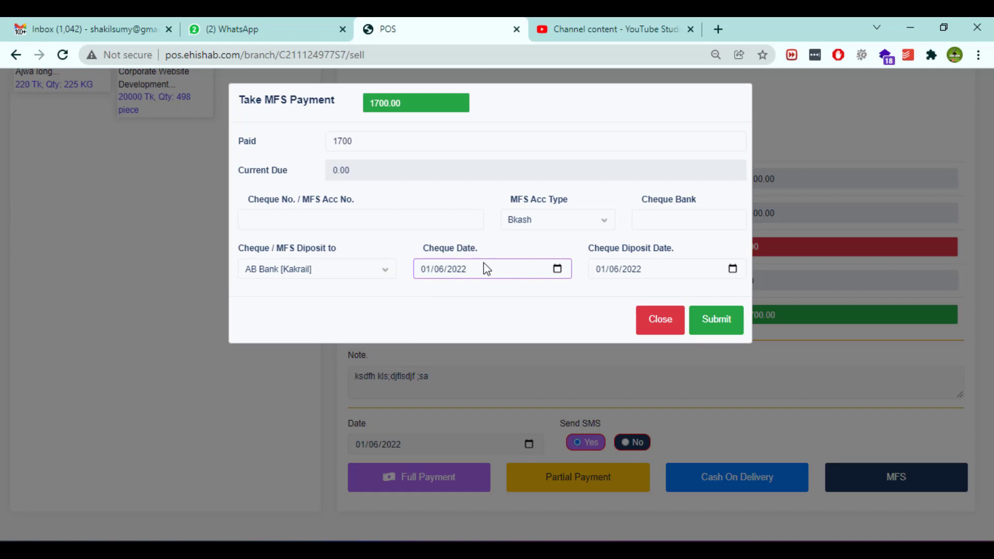
pyautogui.click(642, 270)
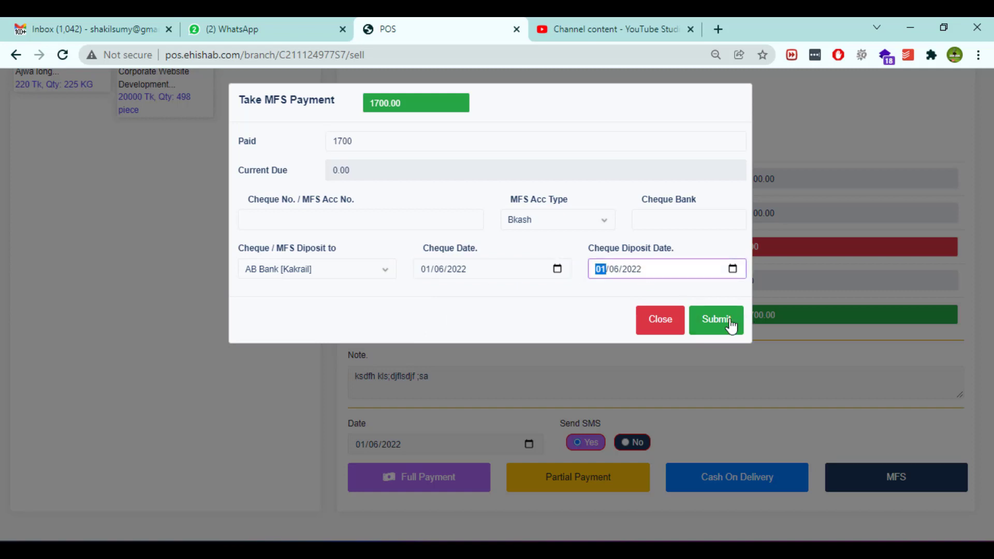
pyautogui.click(658, 329)
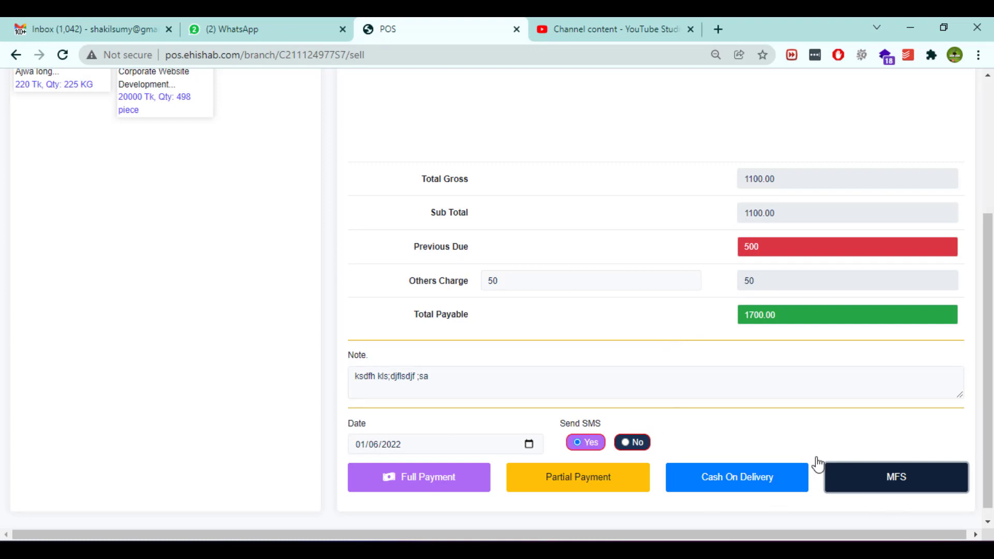
pyautogui.scroll(4, 614, 377)
pyautogui.scroll(-3, 657, 316)
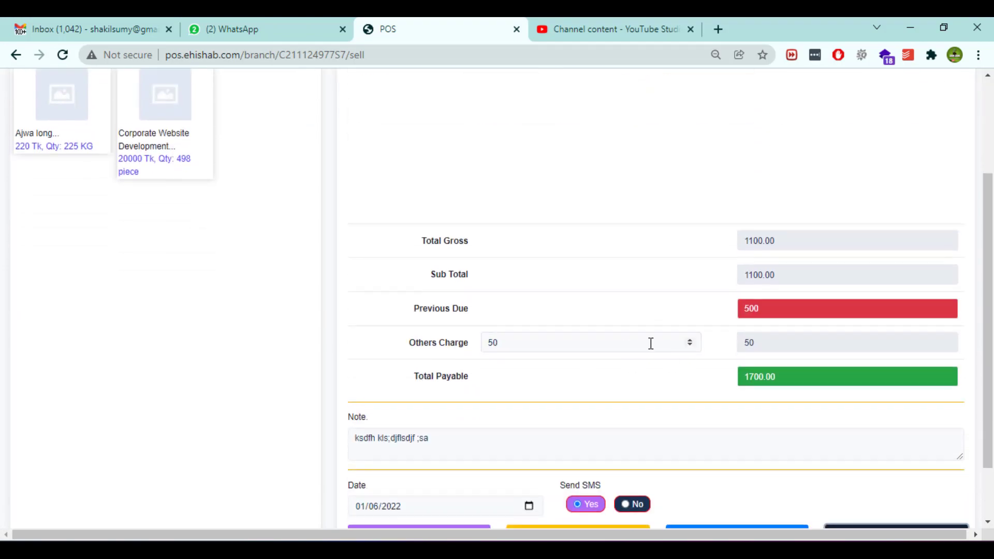